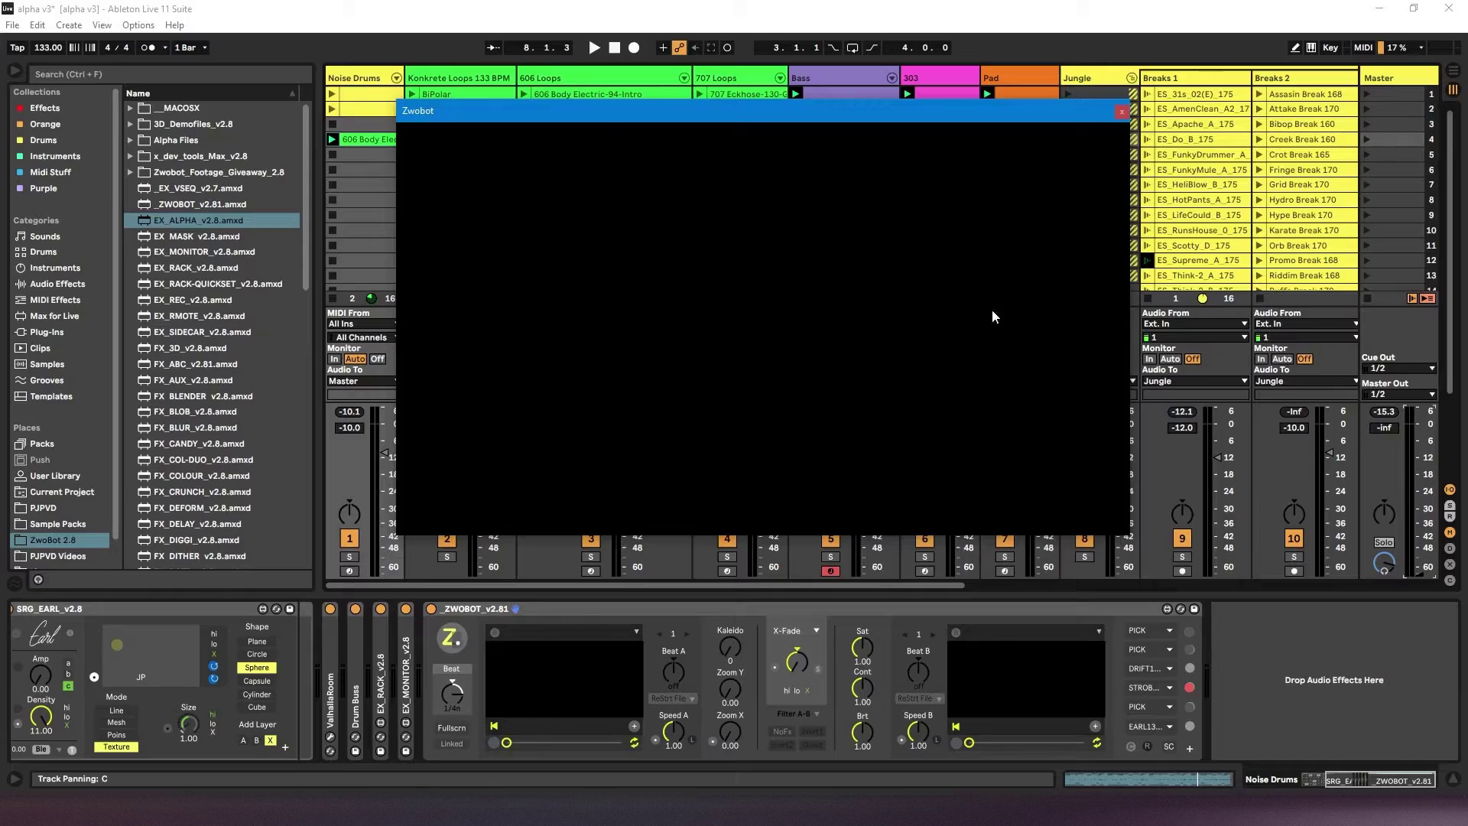
Start the transport so the Zwobot window renders the audio-reactive textured sphere, then refocus Live
key("space")
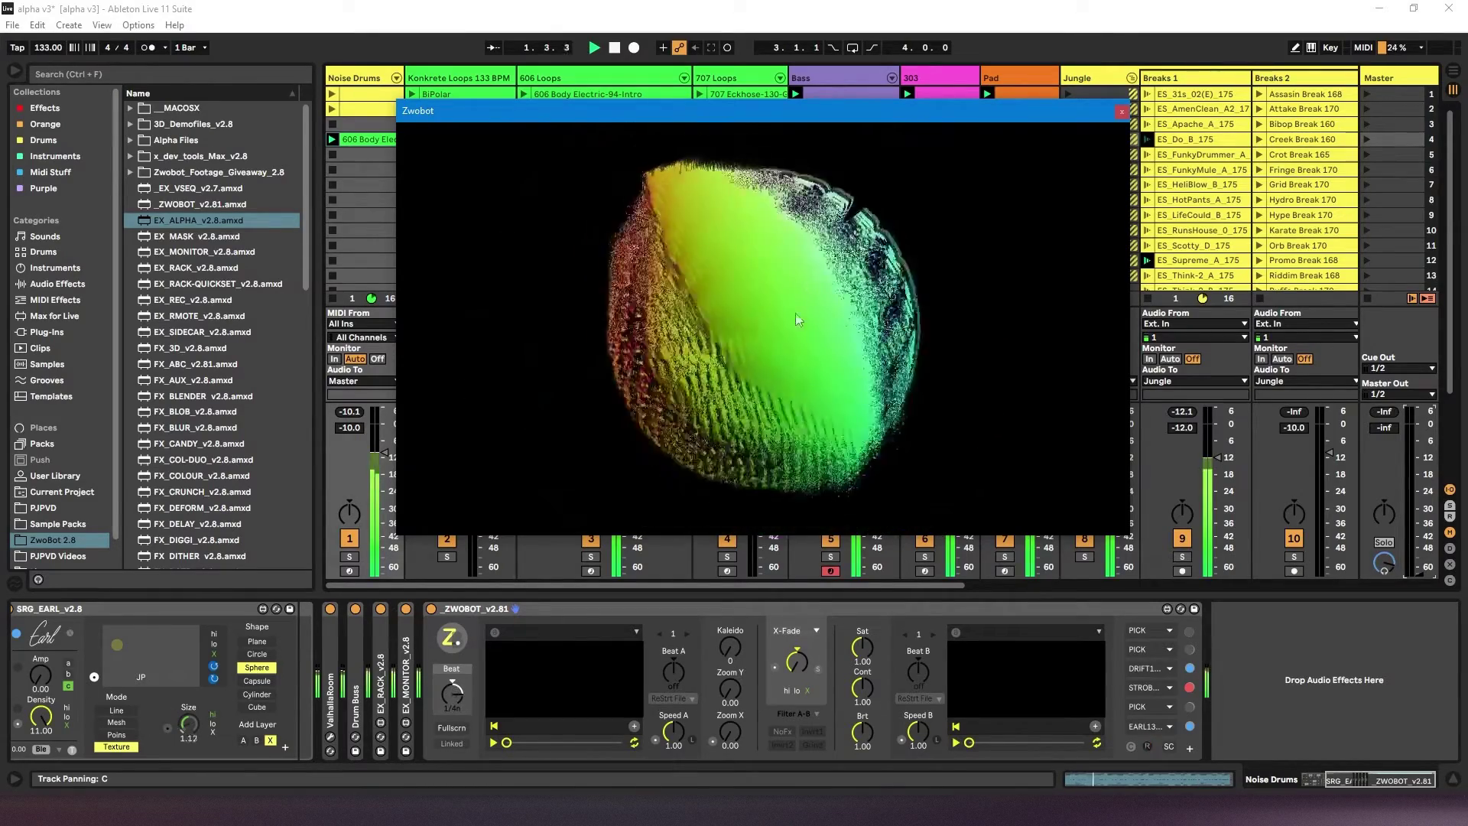
left_click(269, 740)
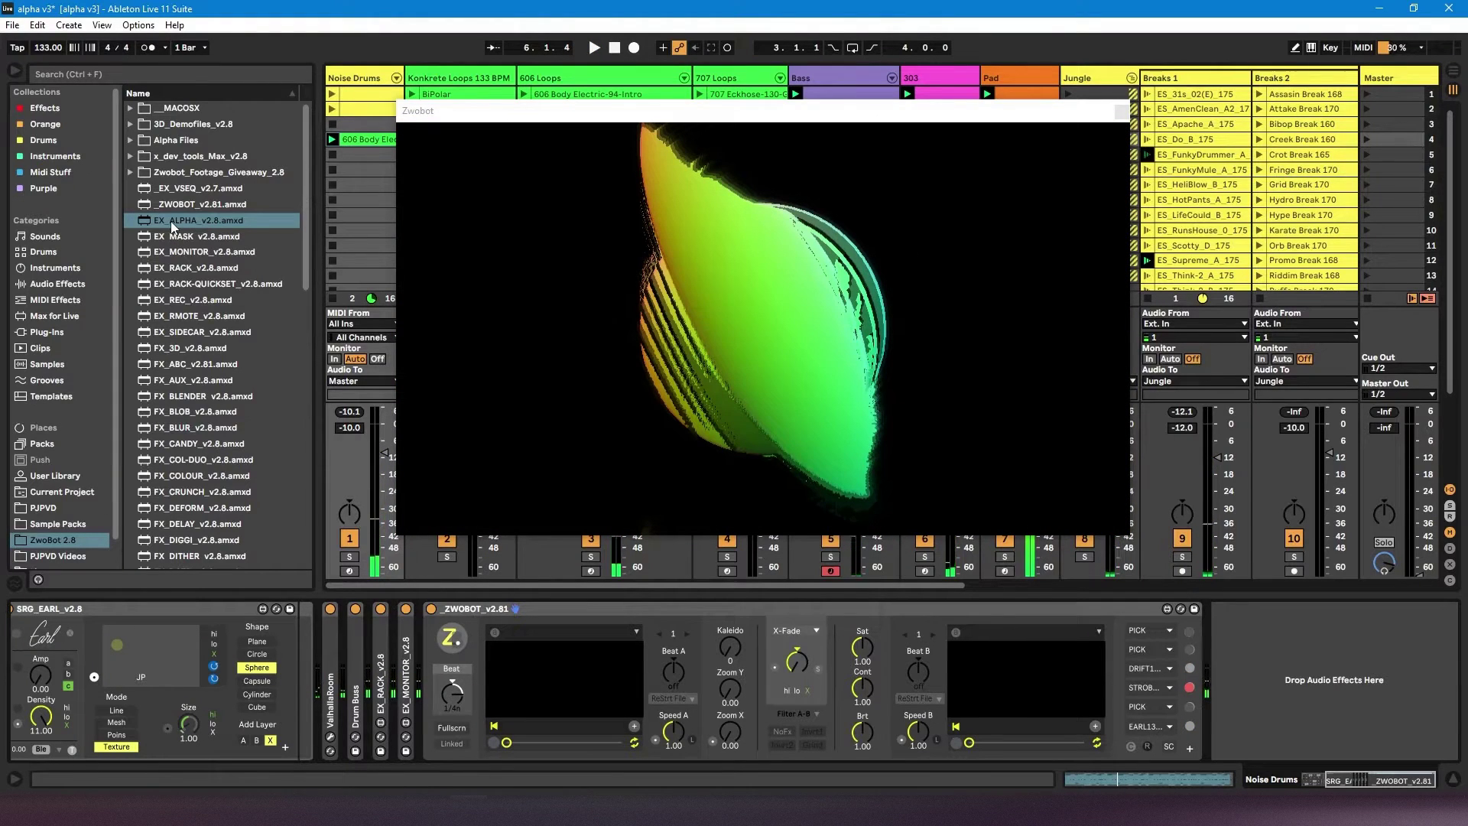
Drag EX_ALPHA_v2.8.amxd onto the Noise Drums device chain right after ZWOBOT_v2.81
left_click_drag(172, 222, 659, 412)
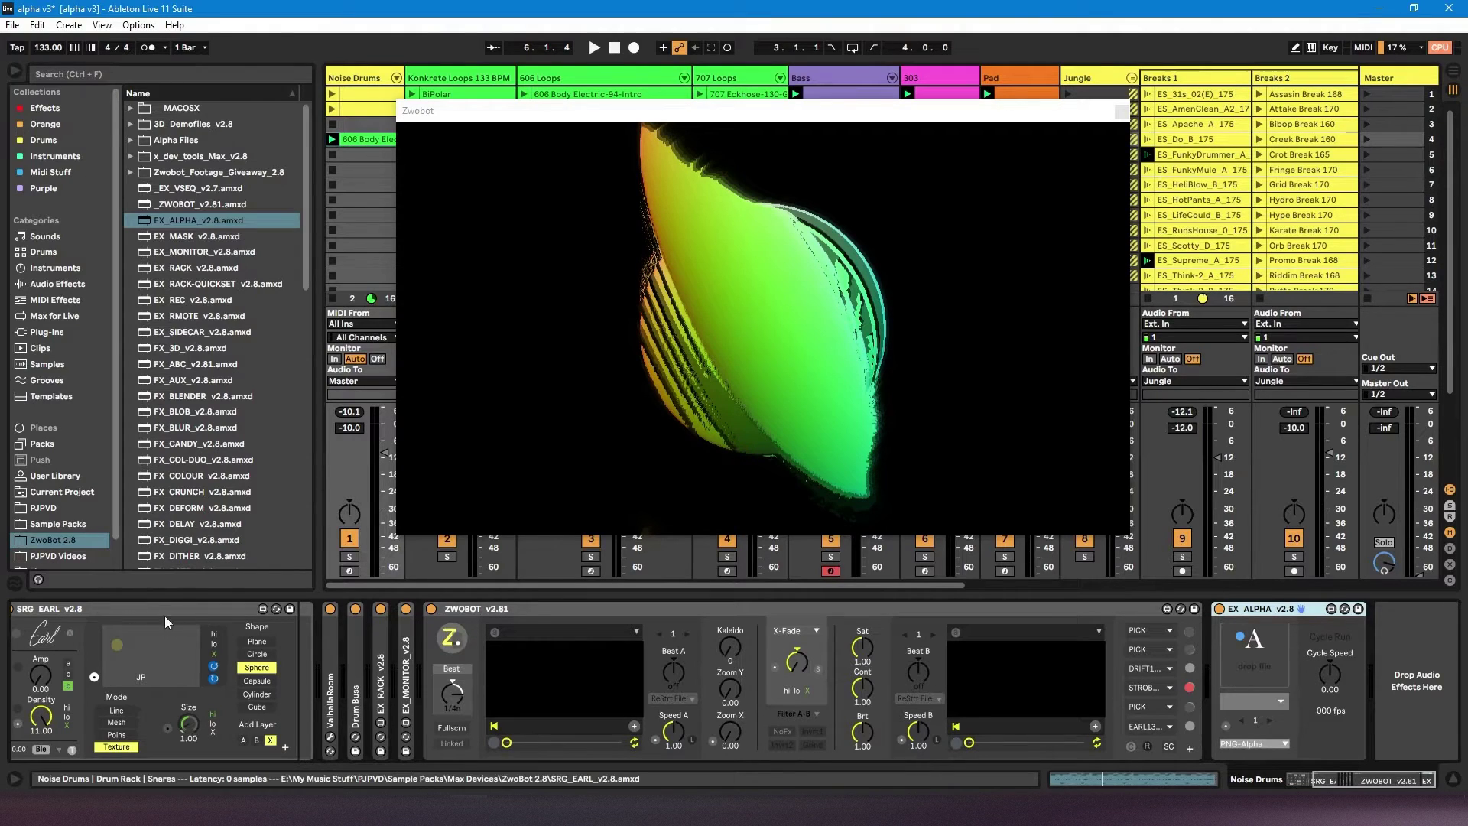
mouse_move(138, 822)
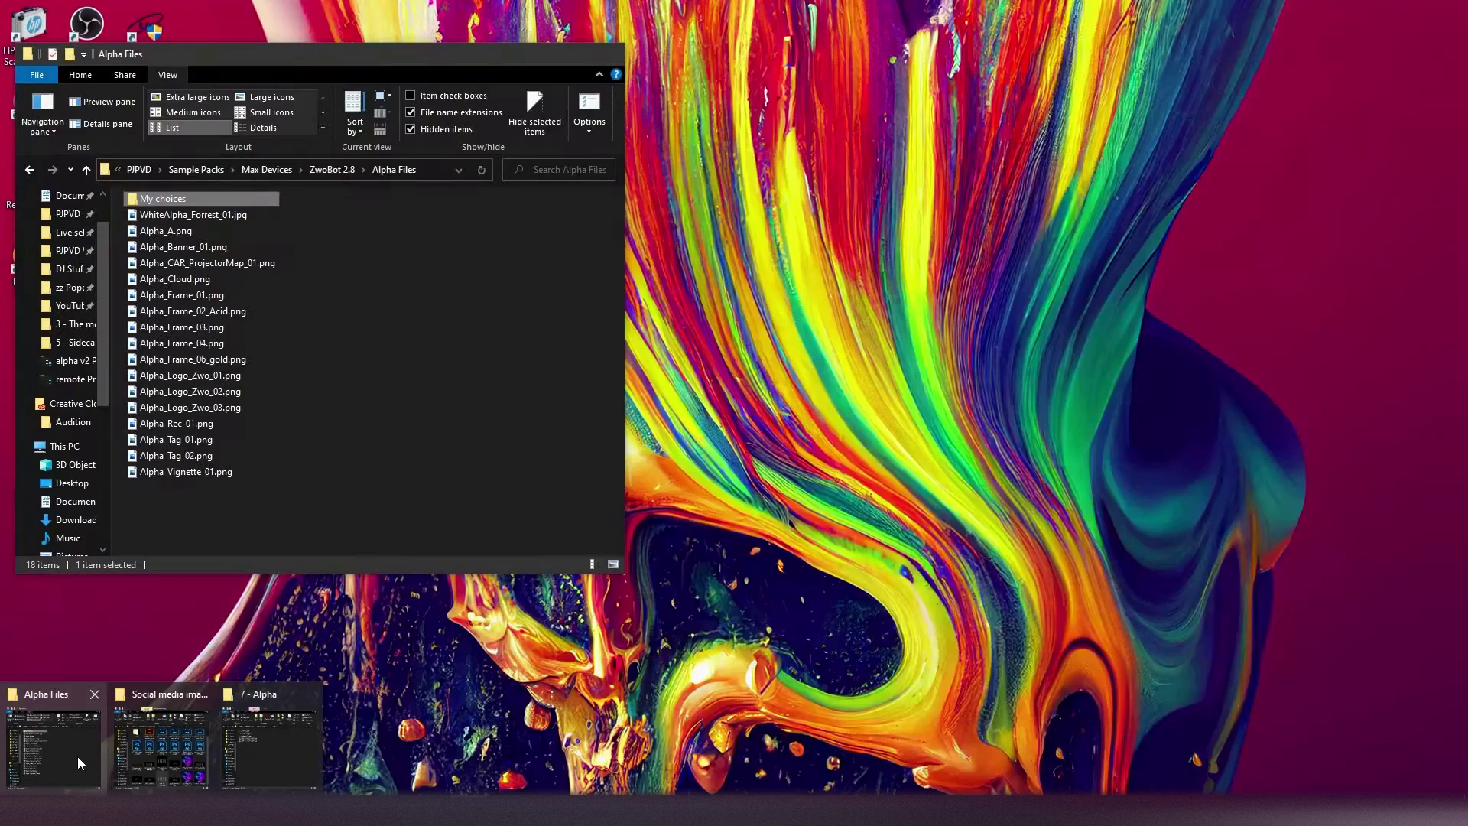
Drop the My choices folder from the Alpha Files window into EX_ALPHA, making Alpha_Dots.png current
left_click(76, 755)
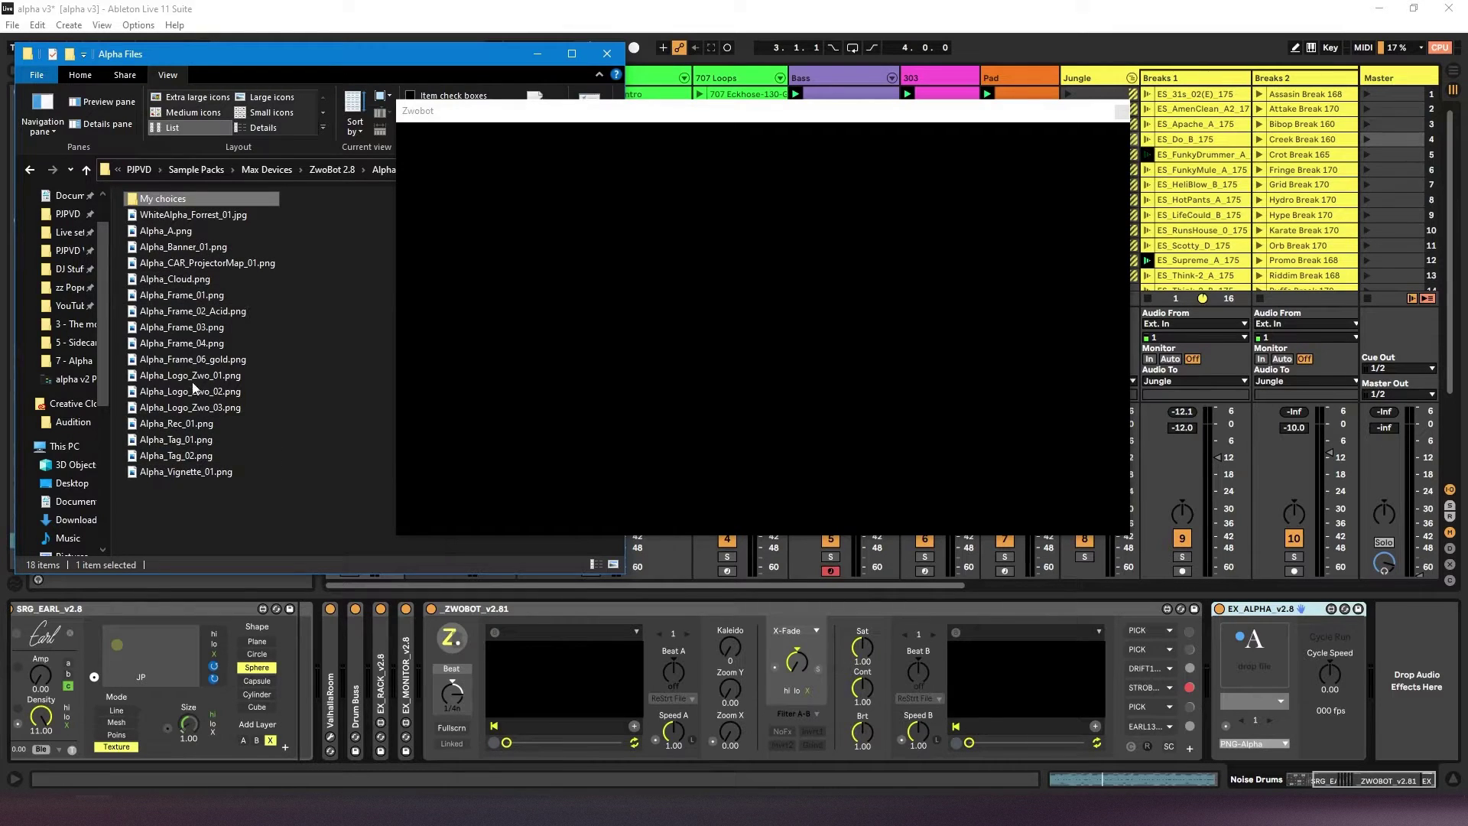
left_click_drag(153, 201, 869, 547)
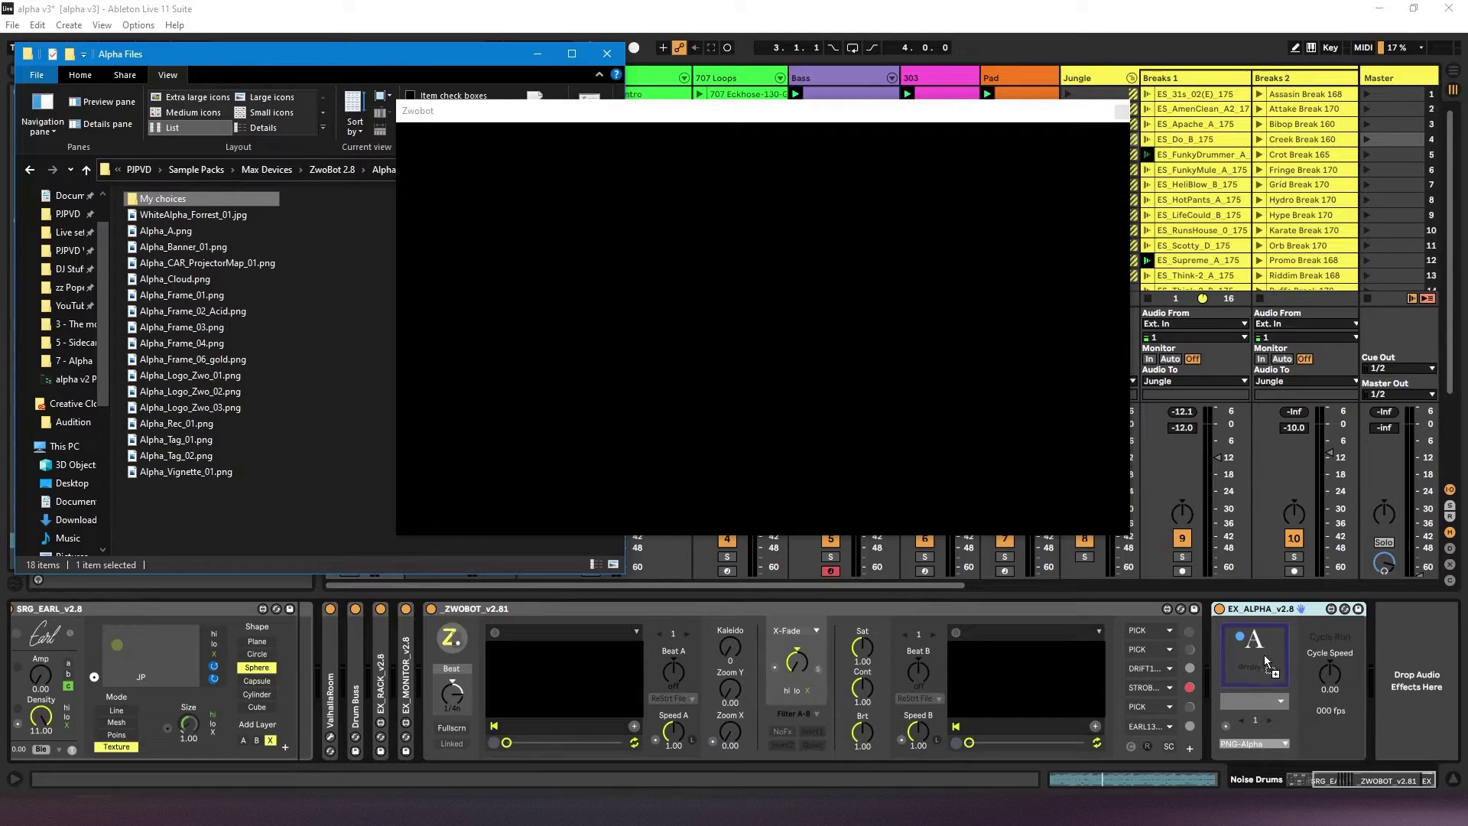
left_click_drag(1264, 655, 1254, 656)
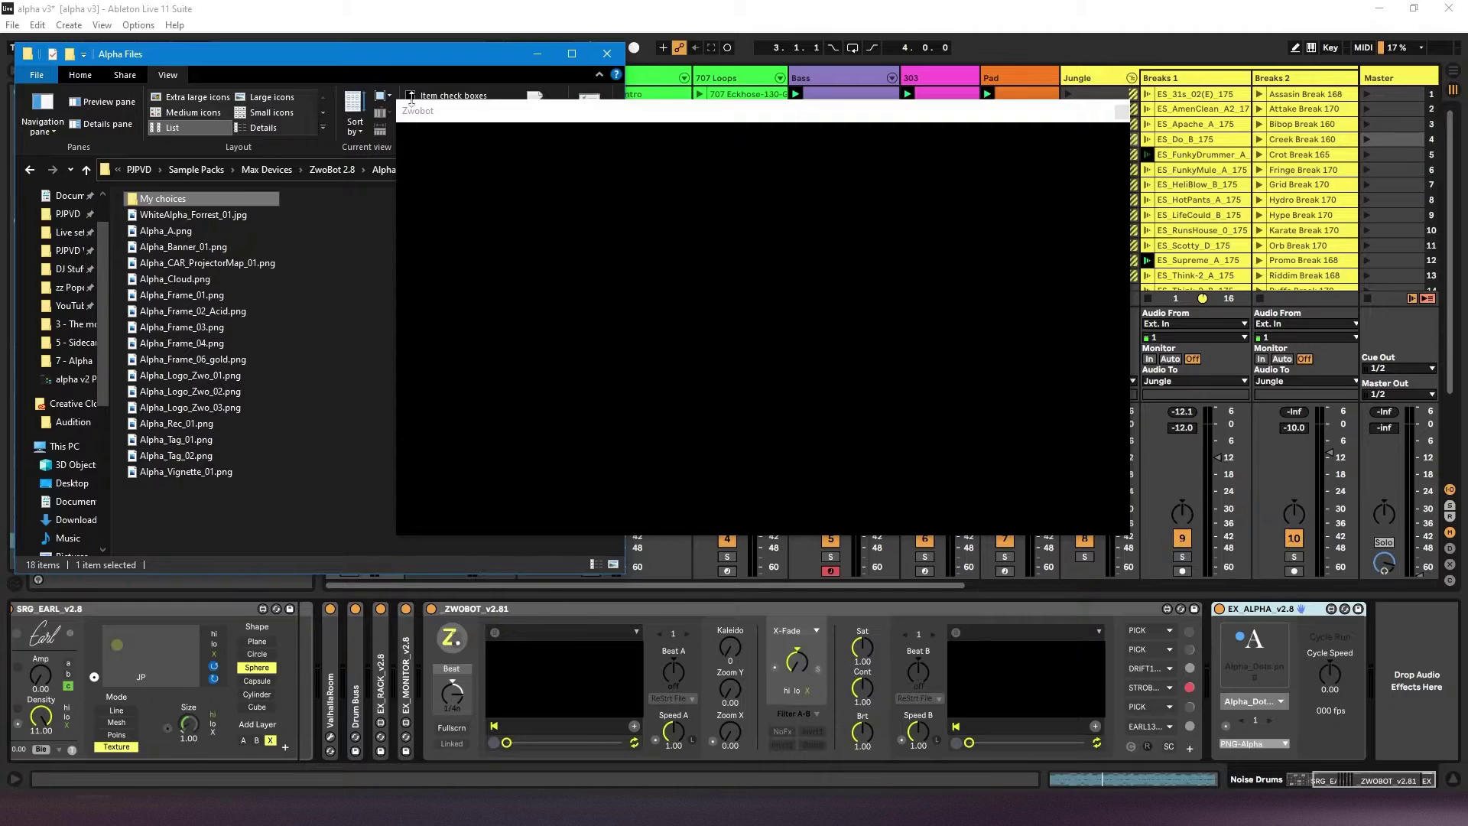
left_click(544, 60)
left_click(1274, 700)
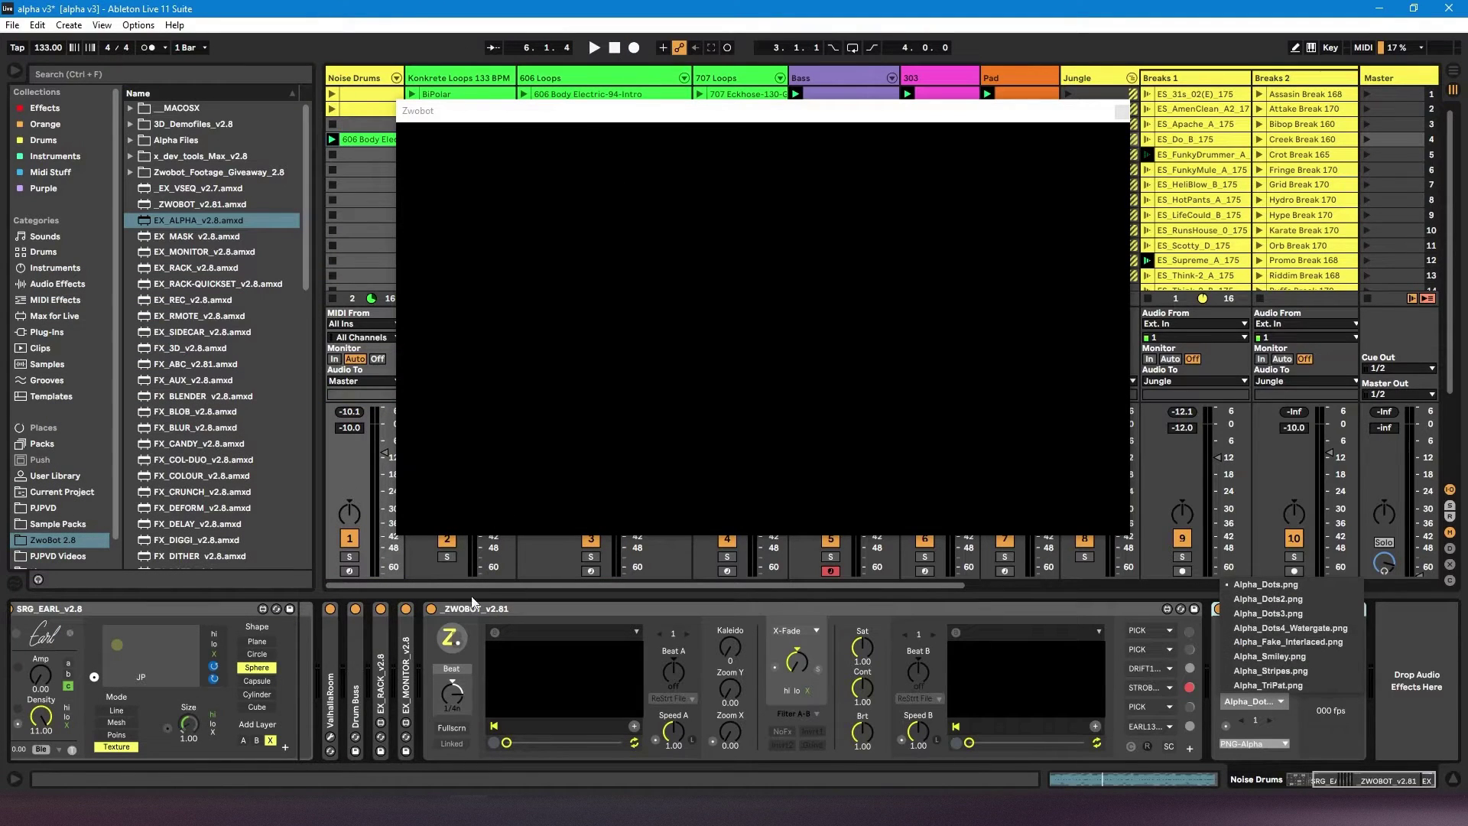
Mask the visuals with Alpha_Dots3.png during playback, toggling EX_ALPHA off and on to compare
left_click(634, 633)
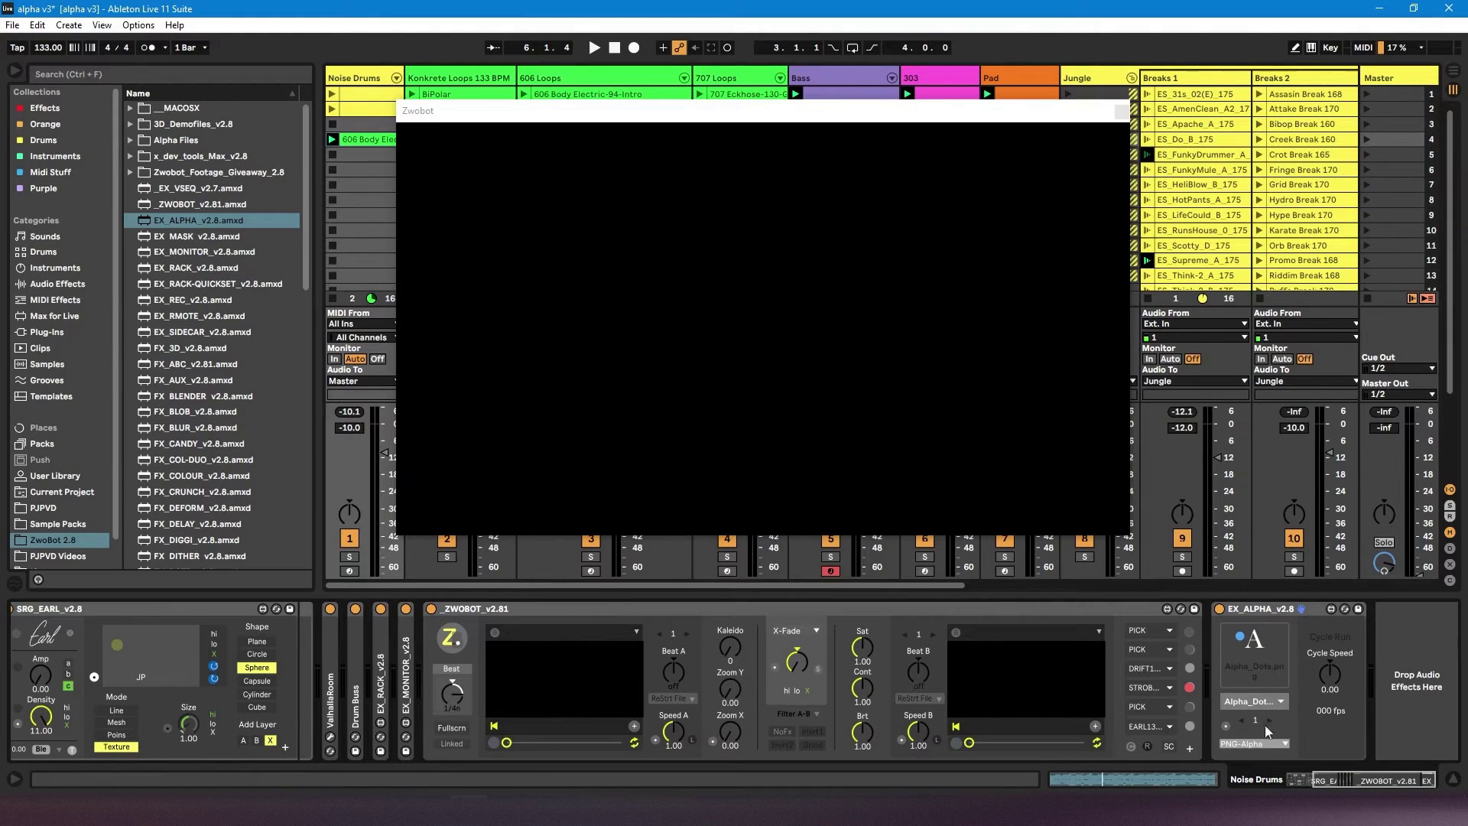
left_click(1281, 701)
left_click(1281, 617)
key("space")
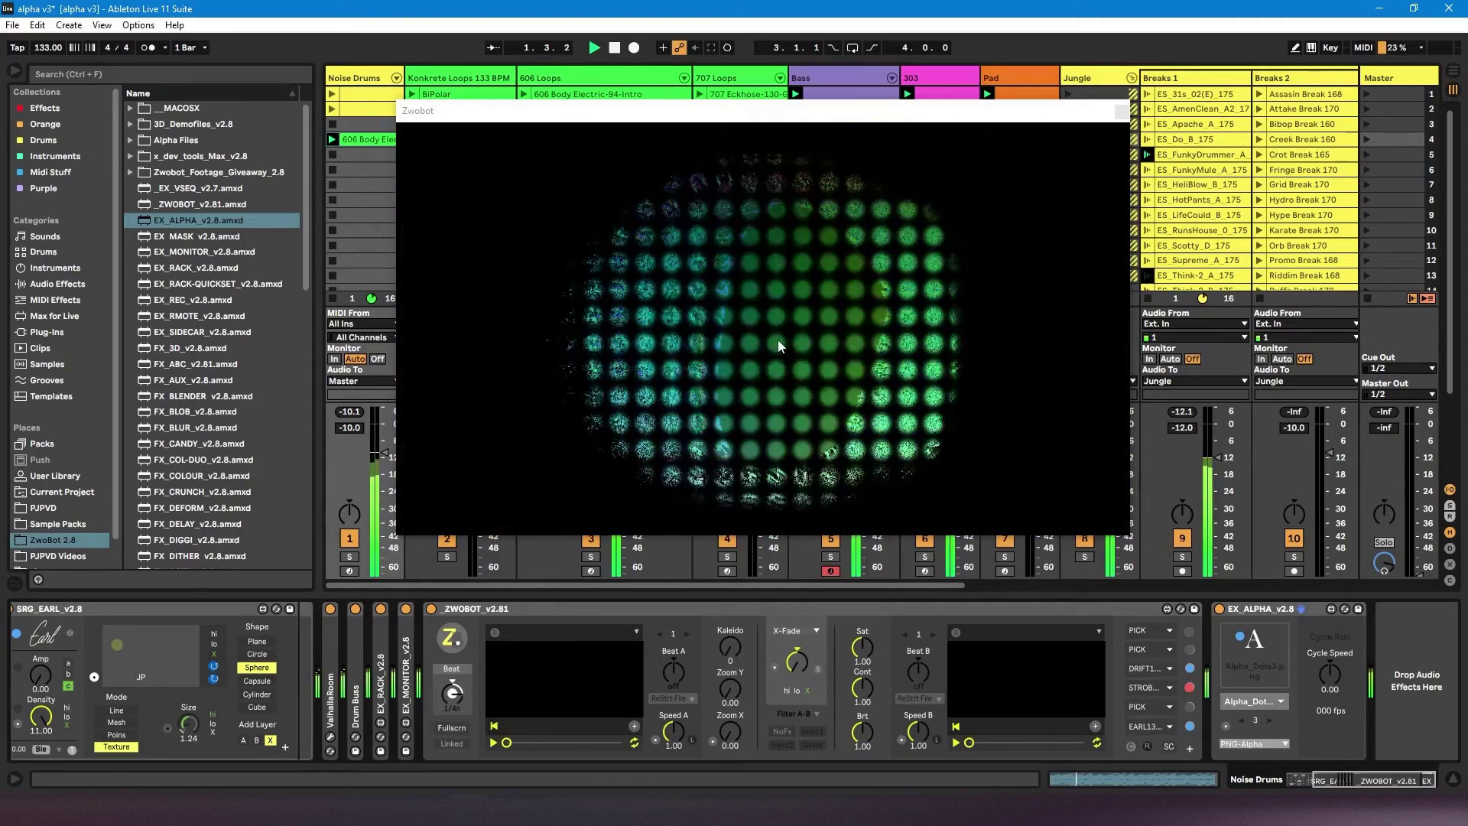
left_click(1220, 607)
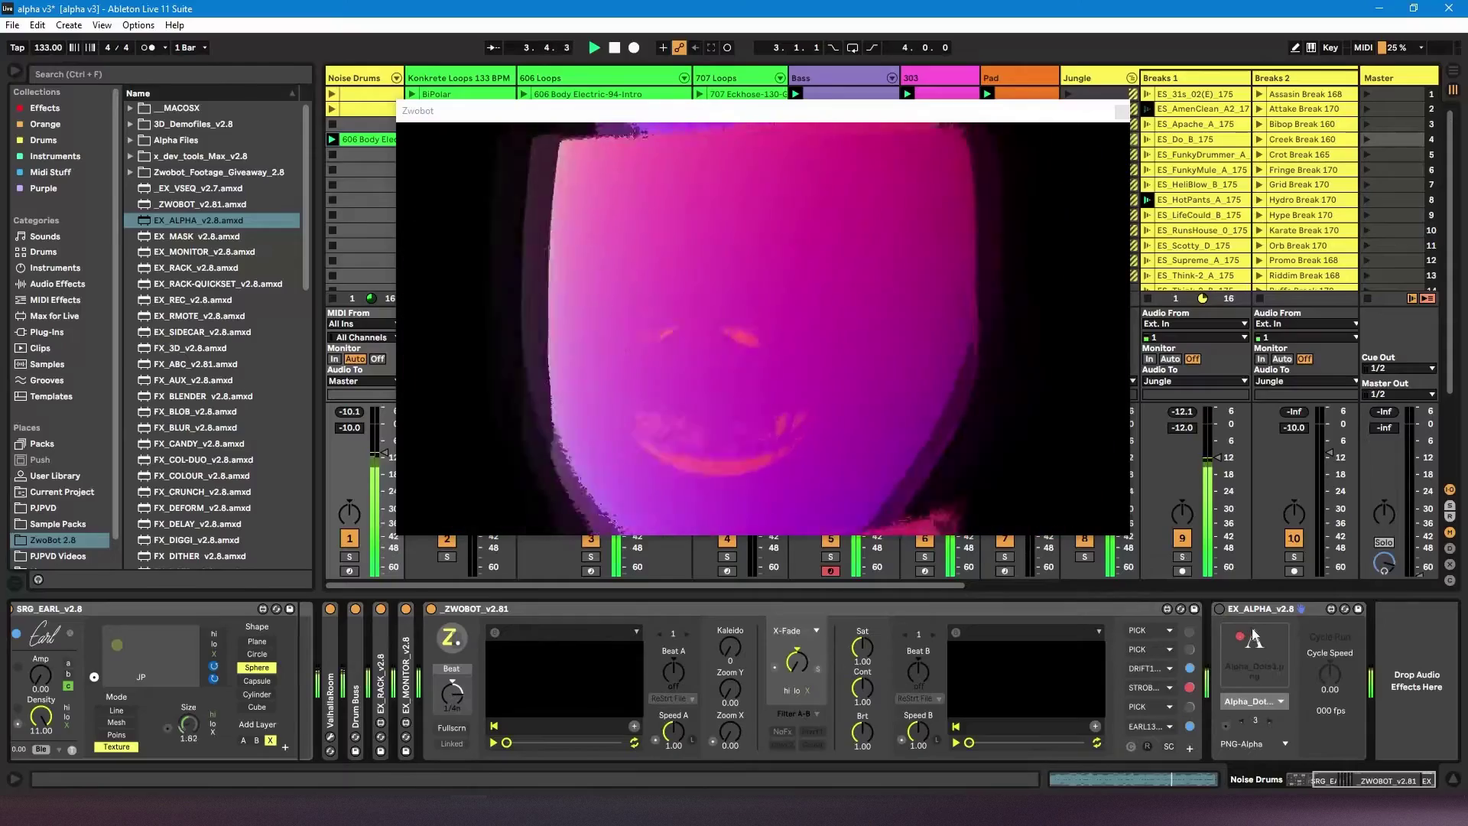
left_click(1219, 608)
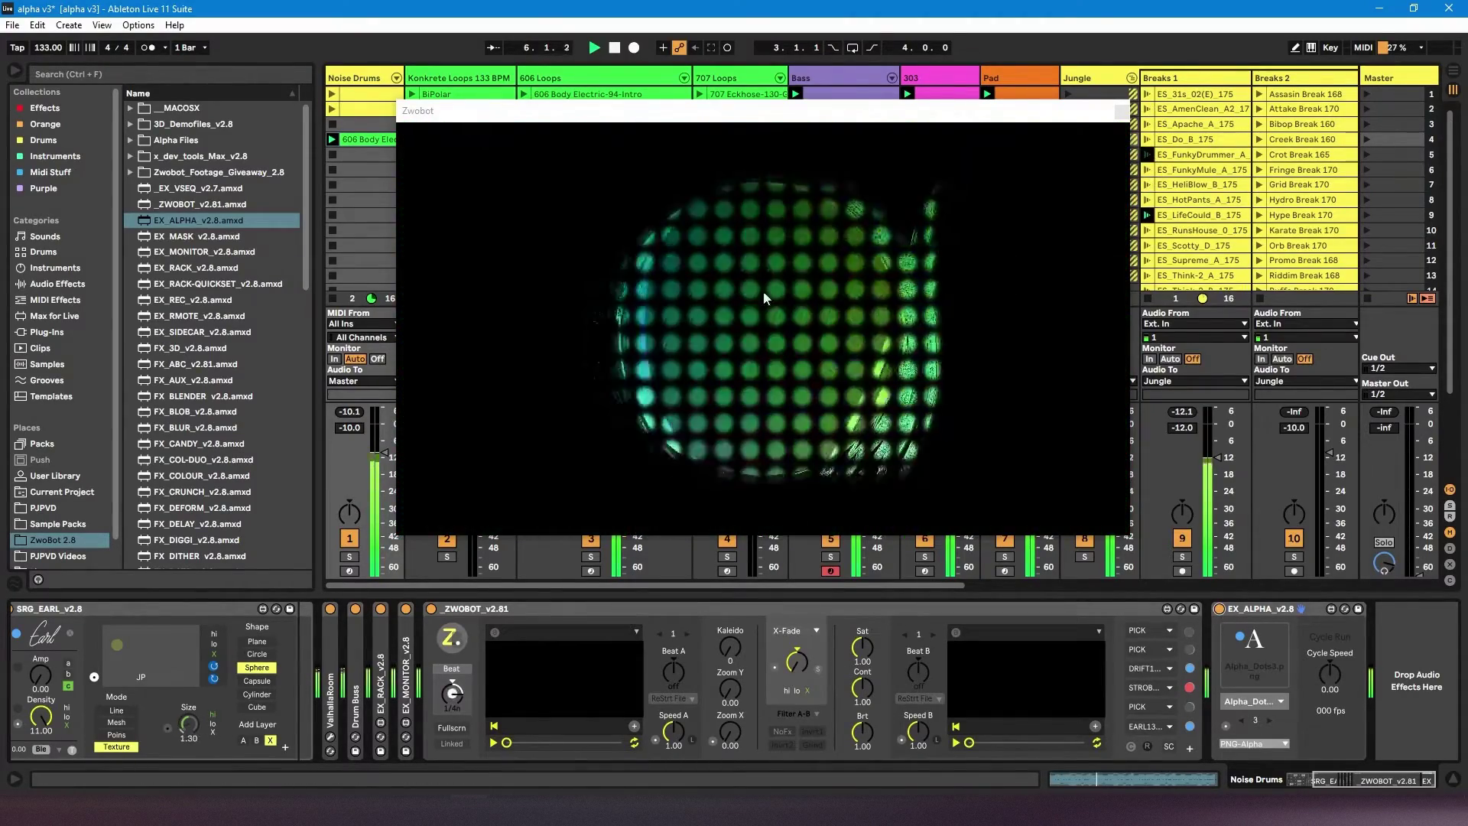
Pick Alpha_Dots2, Smiley, Stripes, TriPat, then Dots2 again from the PNG image list
left_click(1281, 702)
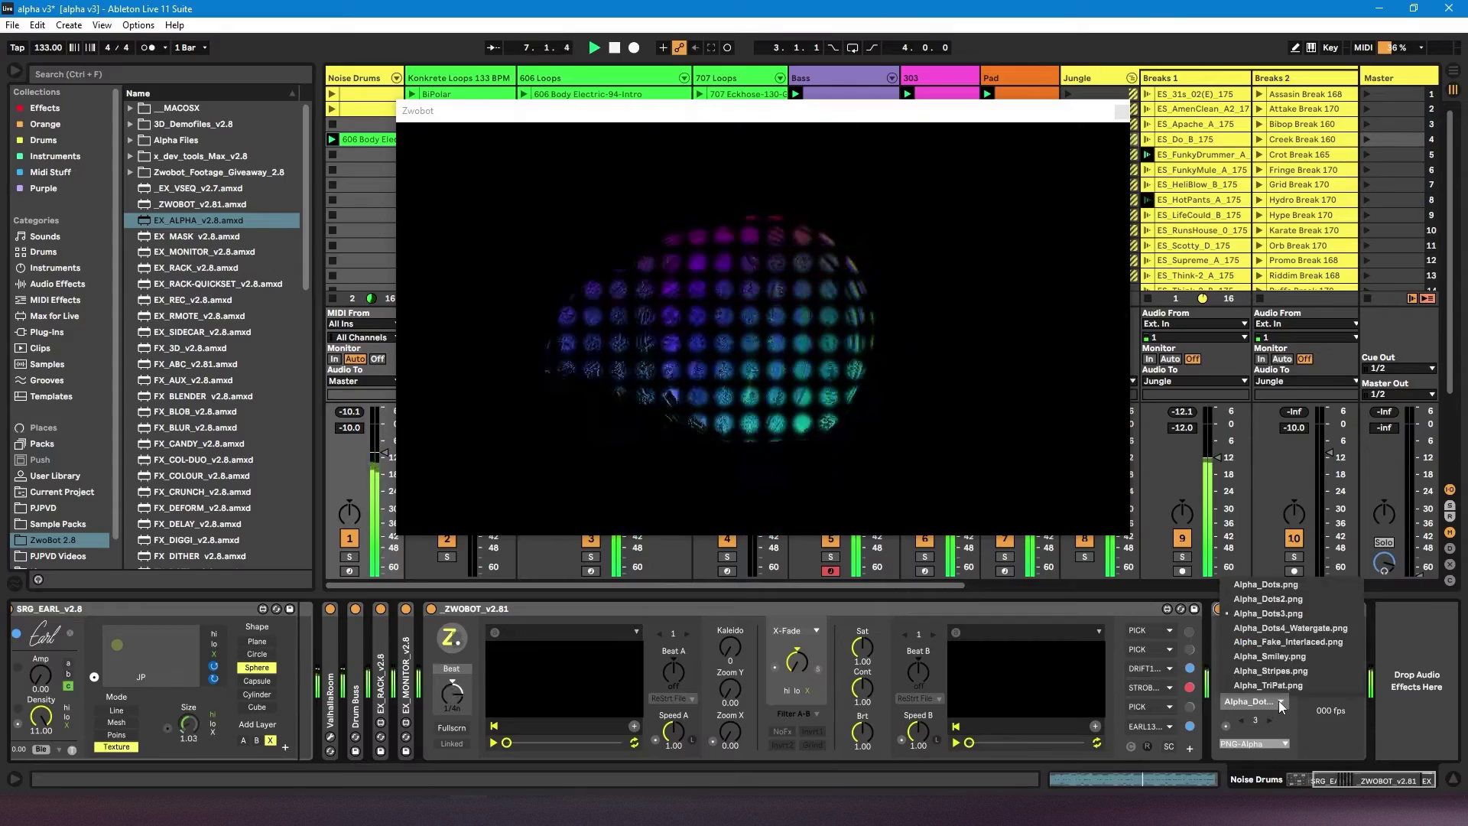
left_click(1269, 606)
left_click(1276, 700)
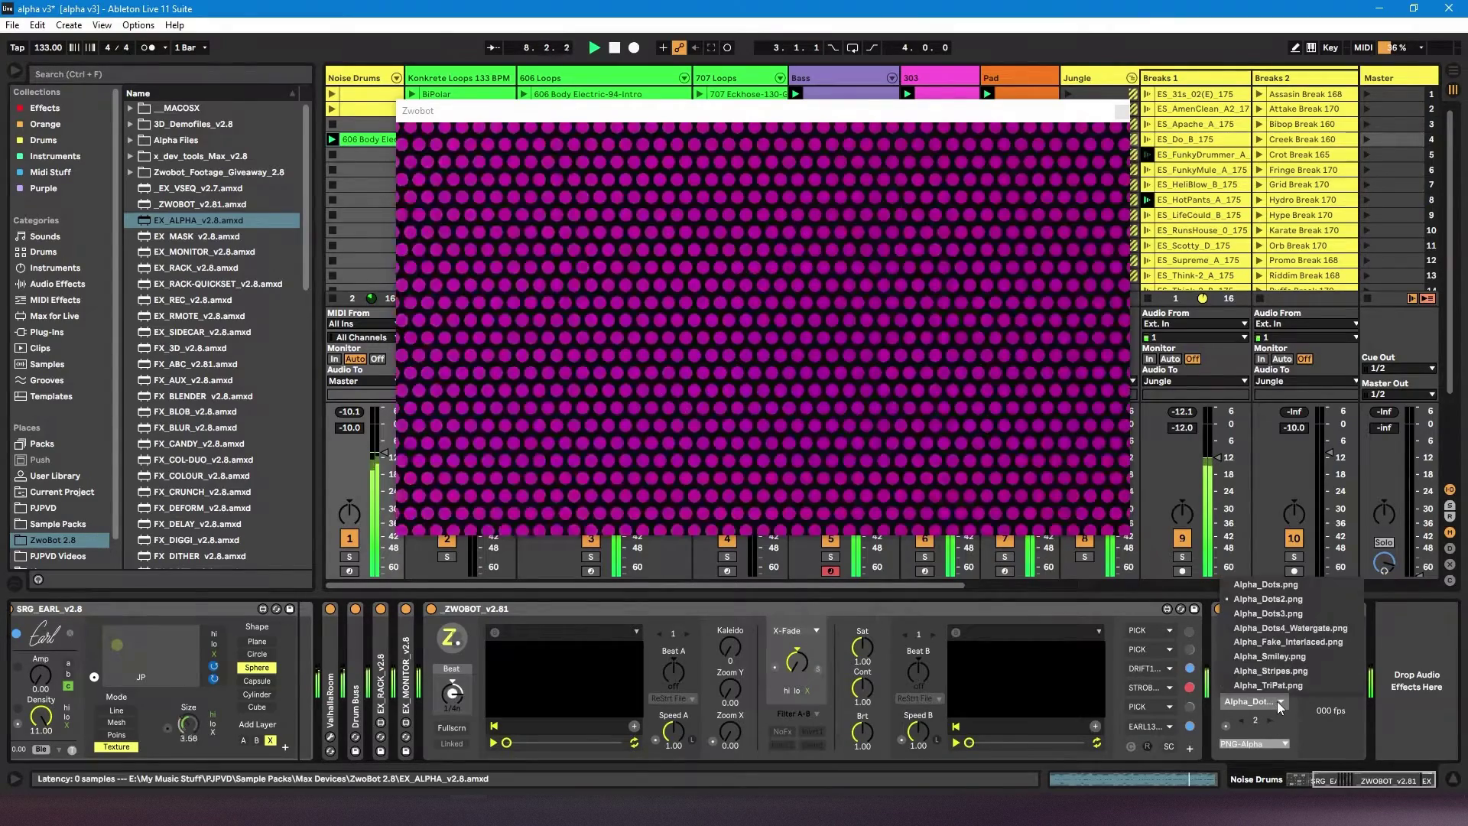
left_click(1275, 653)
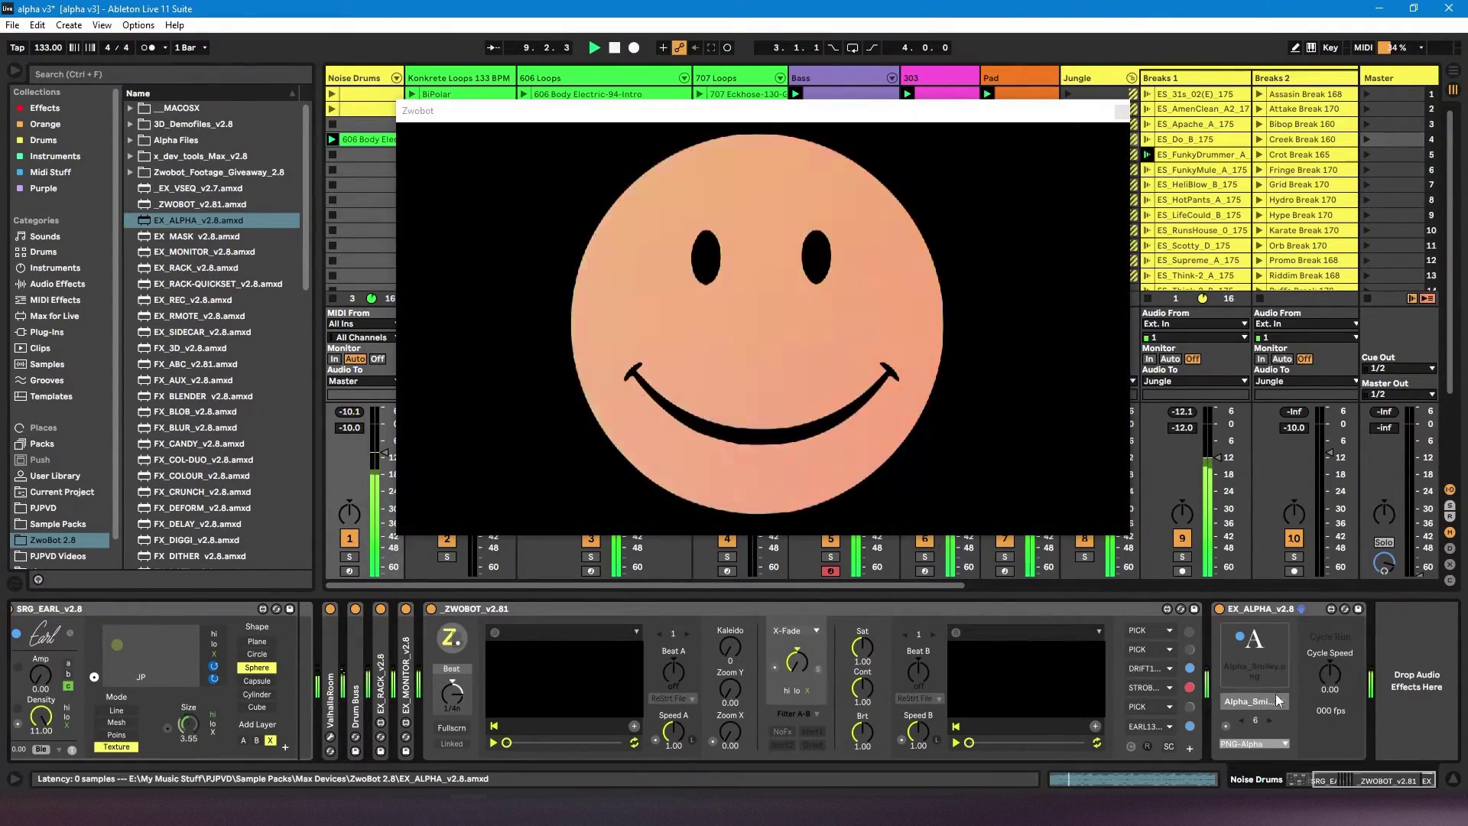
left_click(1282, 703)
left_click(1280, 672)
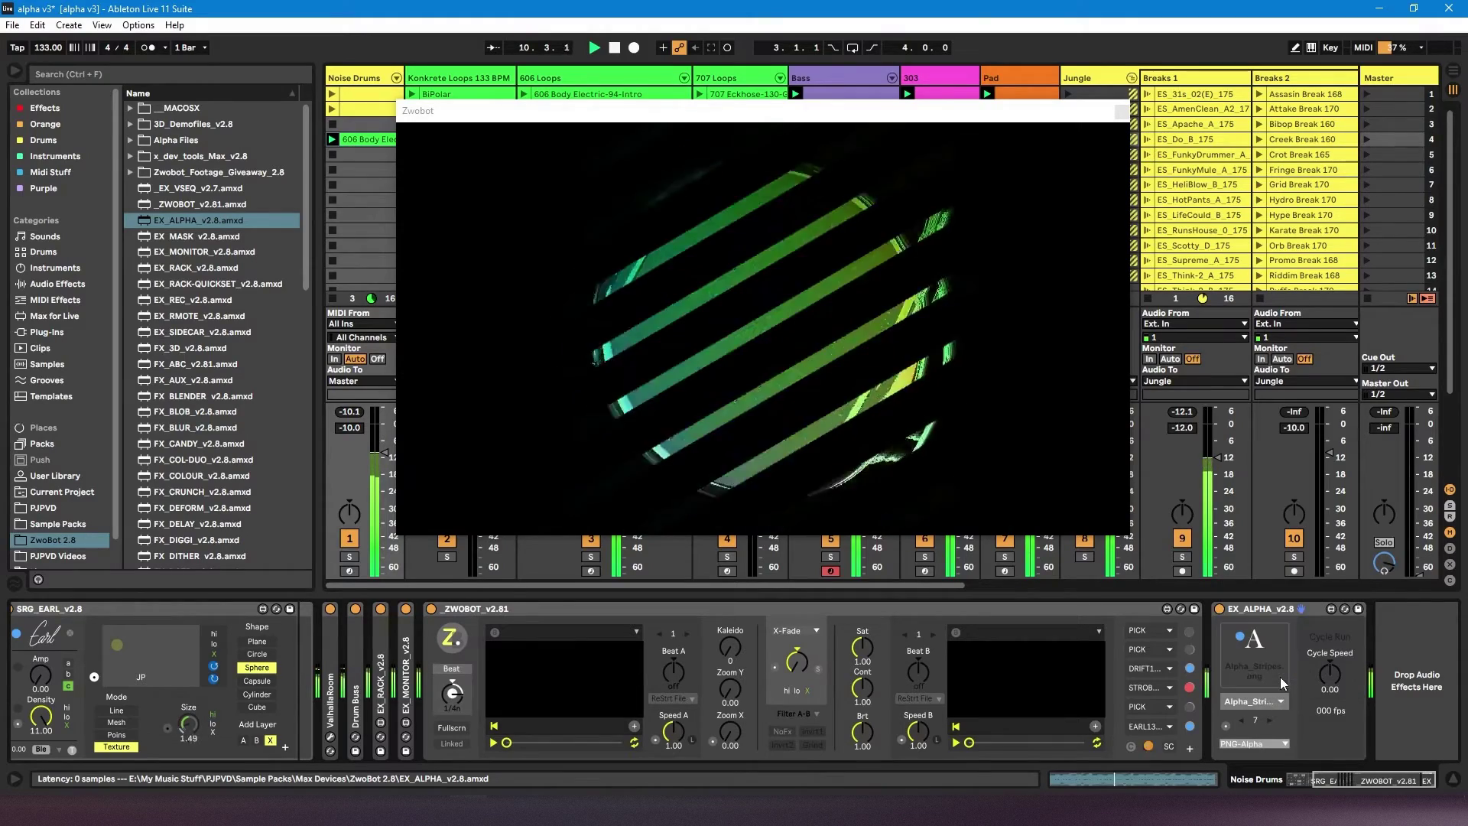
left_click(1275, 701)
left_click(1279, 685)
left_click(1278, 703)
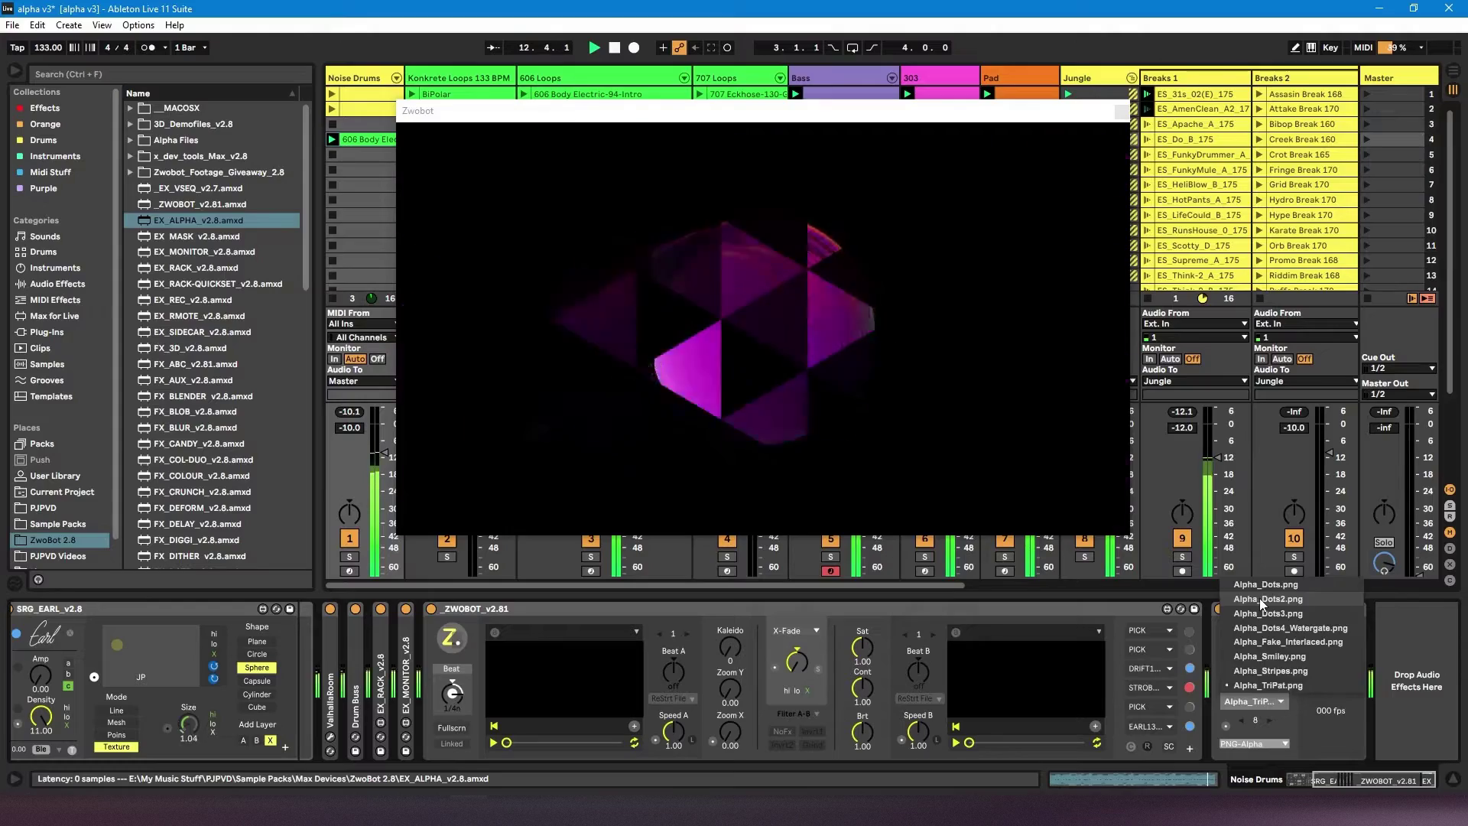
left_click(1259, 598)
Step through the images with the index arrows to Fake_Interlaced and back, ending on Alpha_Smiley
left_click(1271, 718)
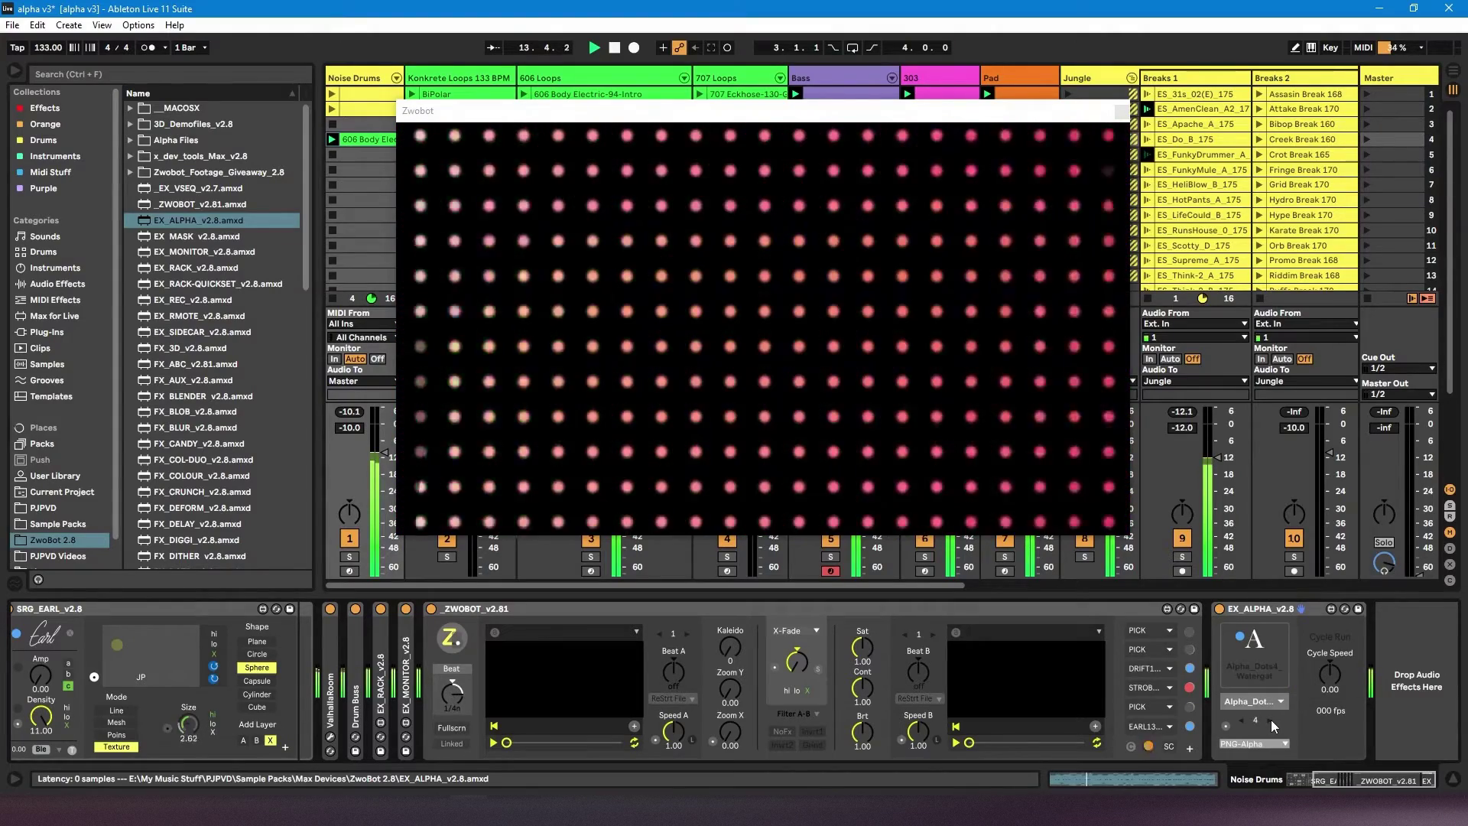
left_click(1241, 720)
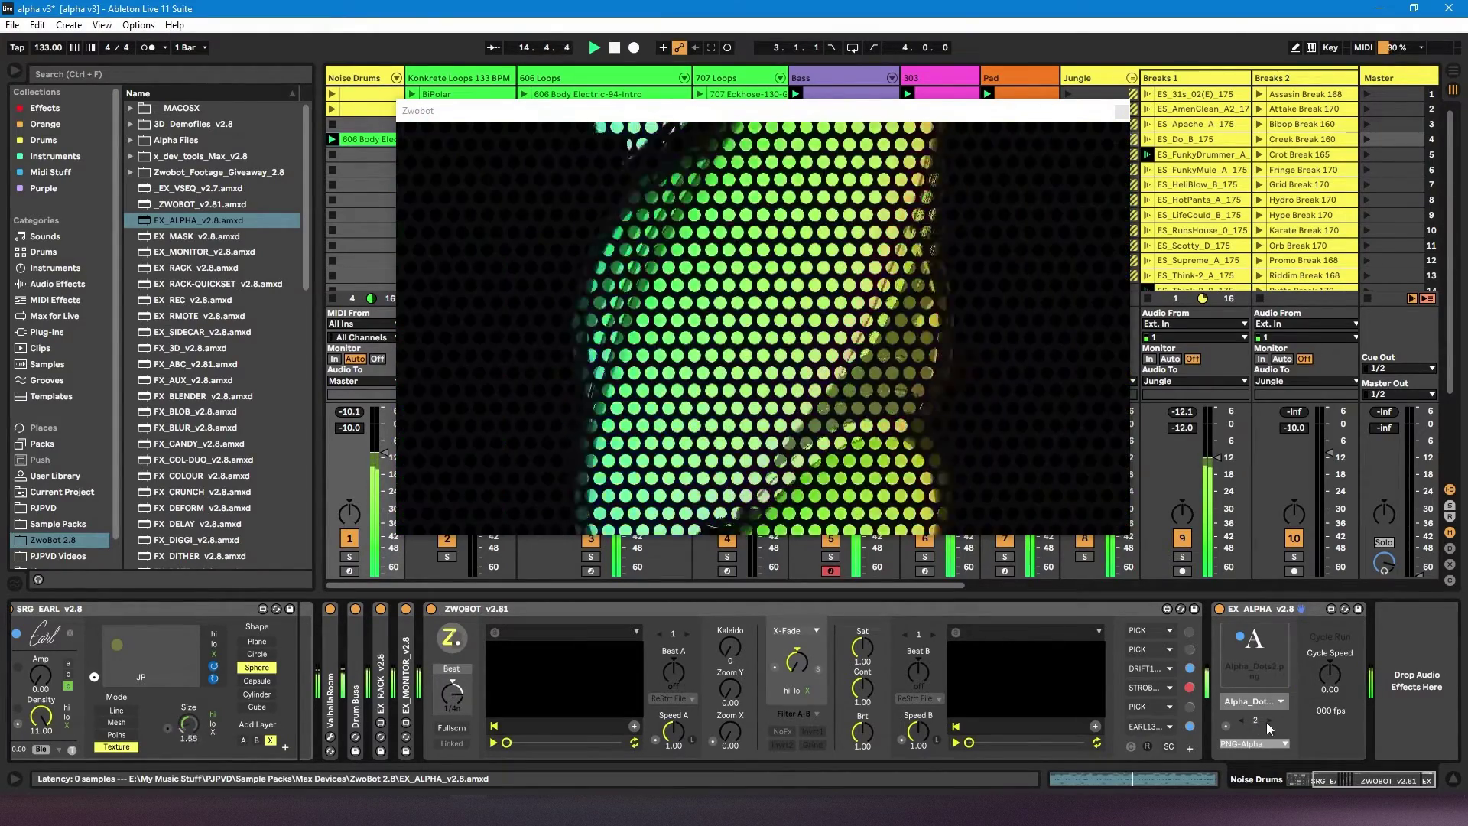
left_click(1270, 720)
left_click(1271, 720)
left_click(1271, 720)
left_click(1241, 722)
left_click(1242, 722)
left_click(1242, 721)
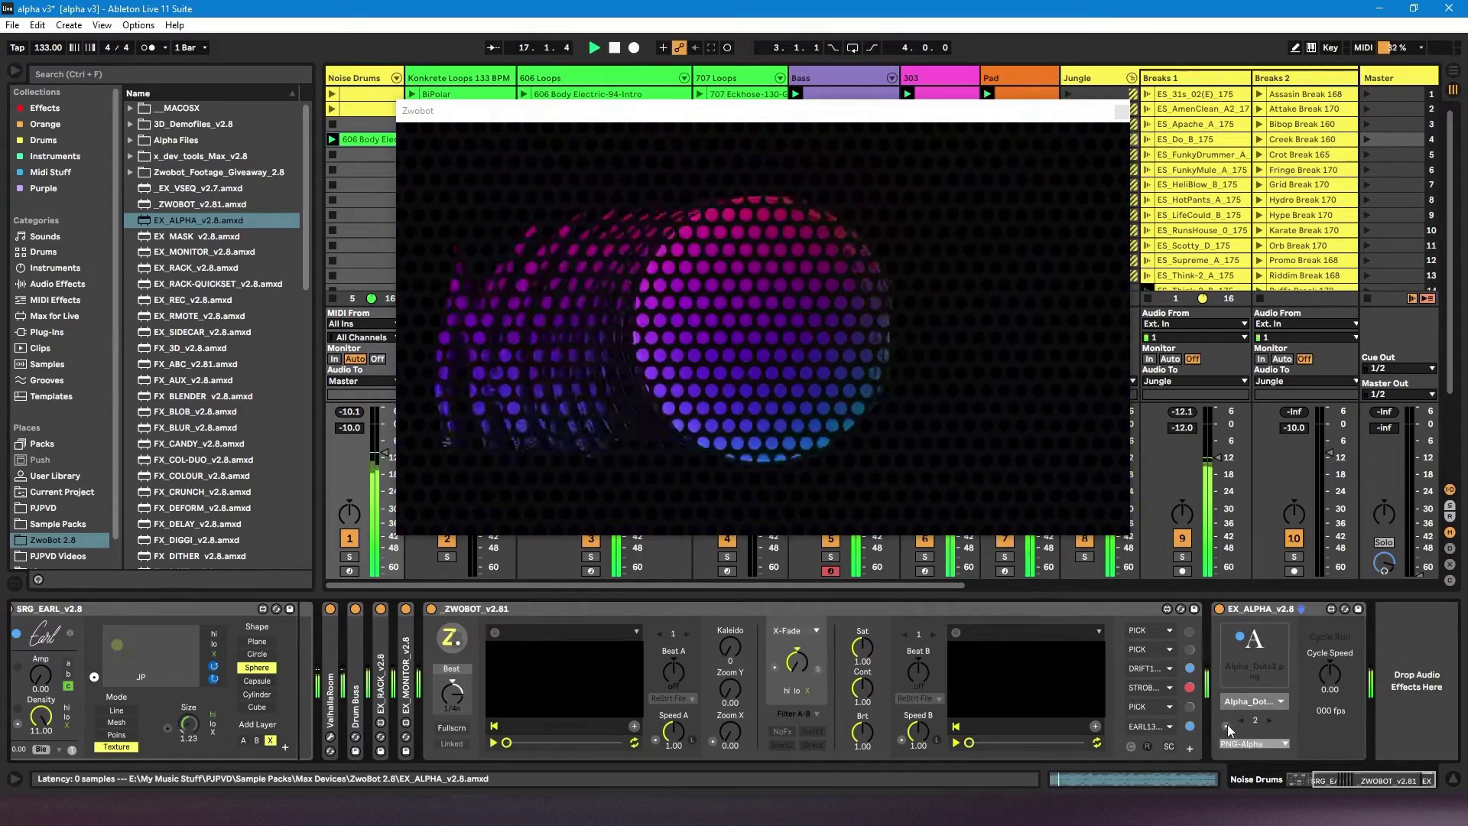
left_click(1227, 726)
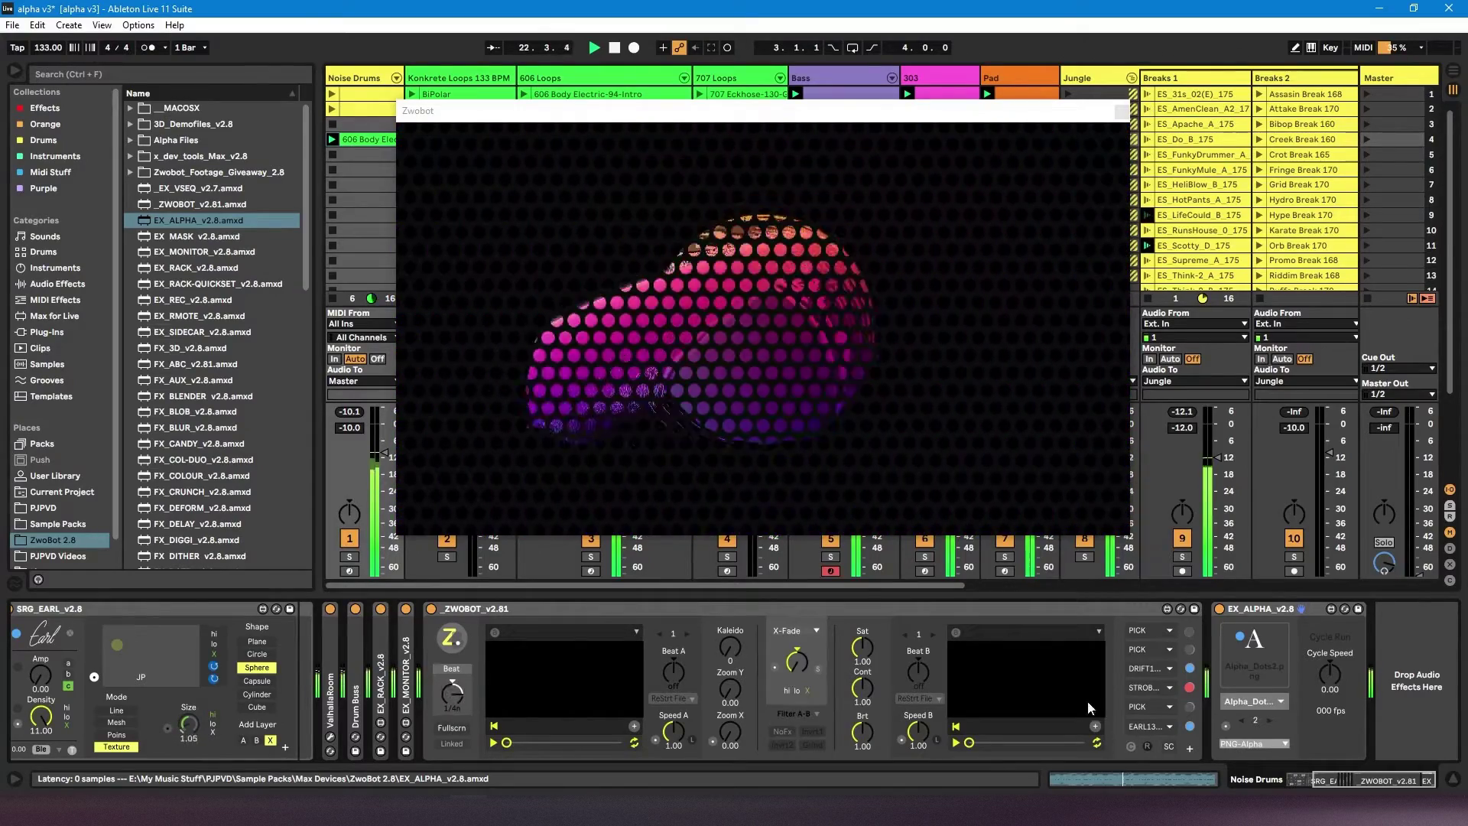
left_click(1228, 724)
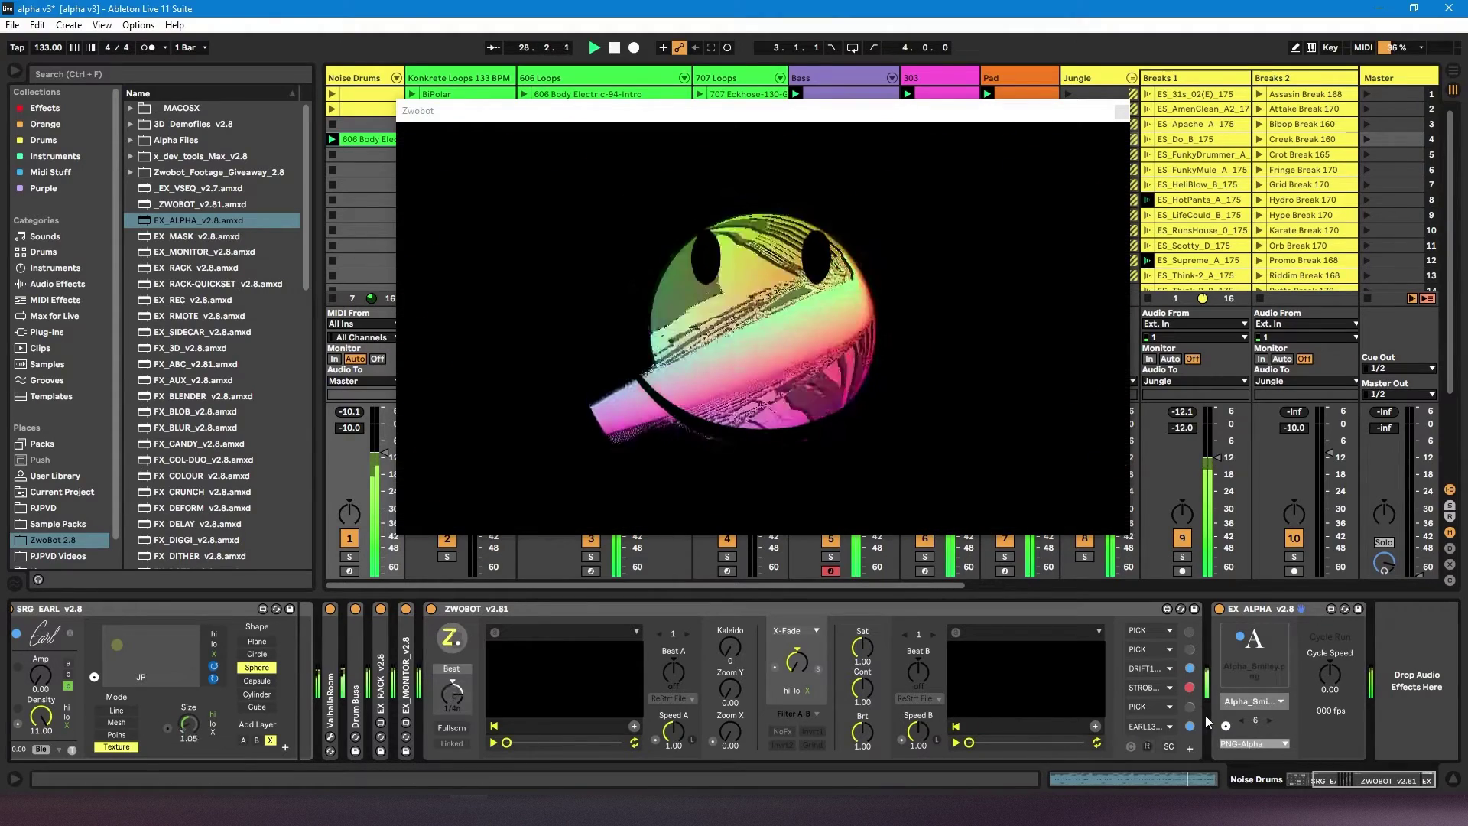
Switch the mask format to JPEG-Black, JPEG-White, JPEG-Black again, and finally PNG-Alpha
left_click(1265, 745)
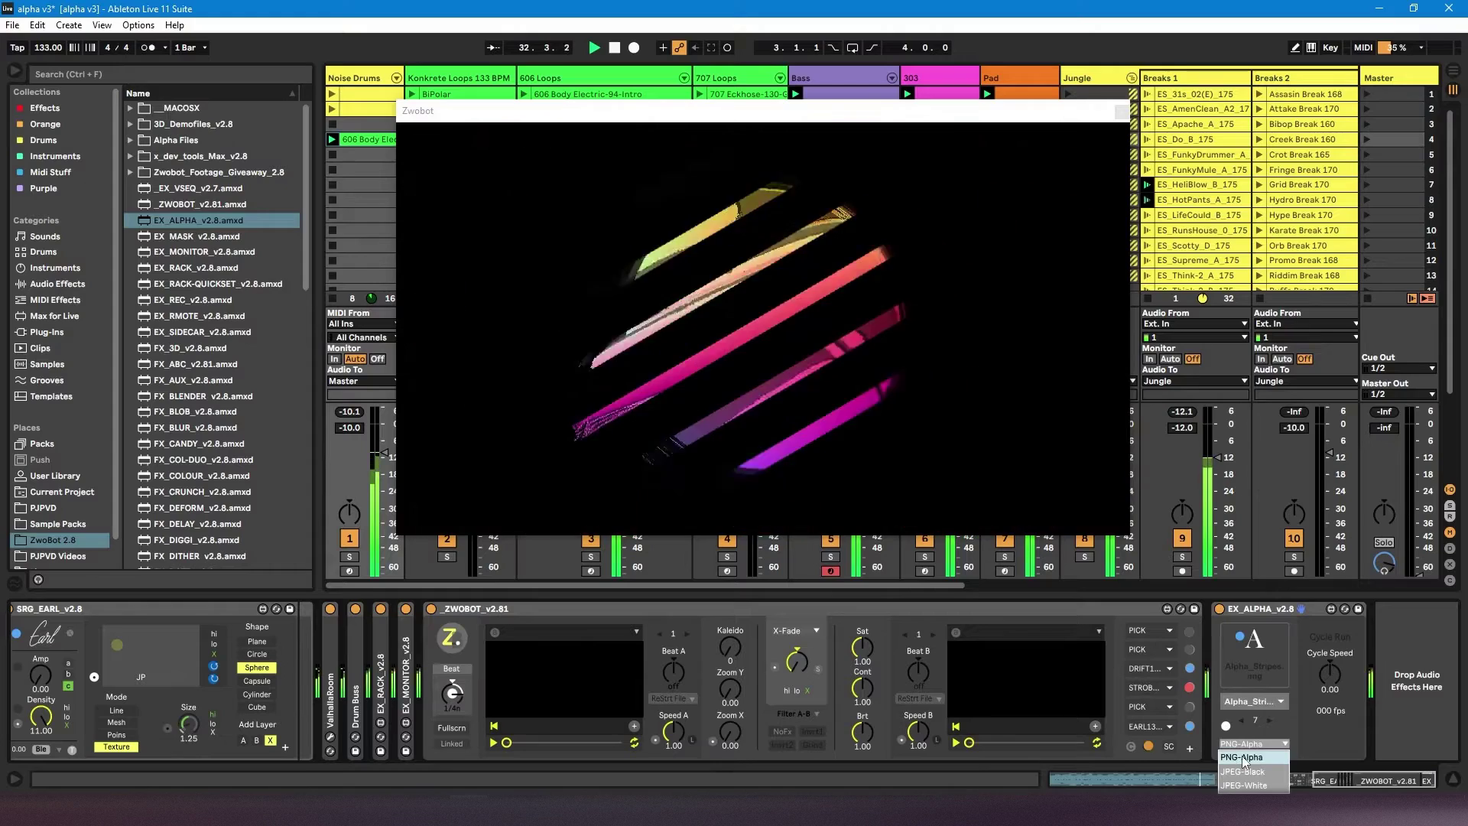
left_click(1246, 771)
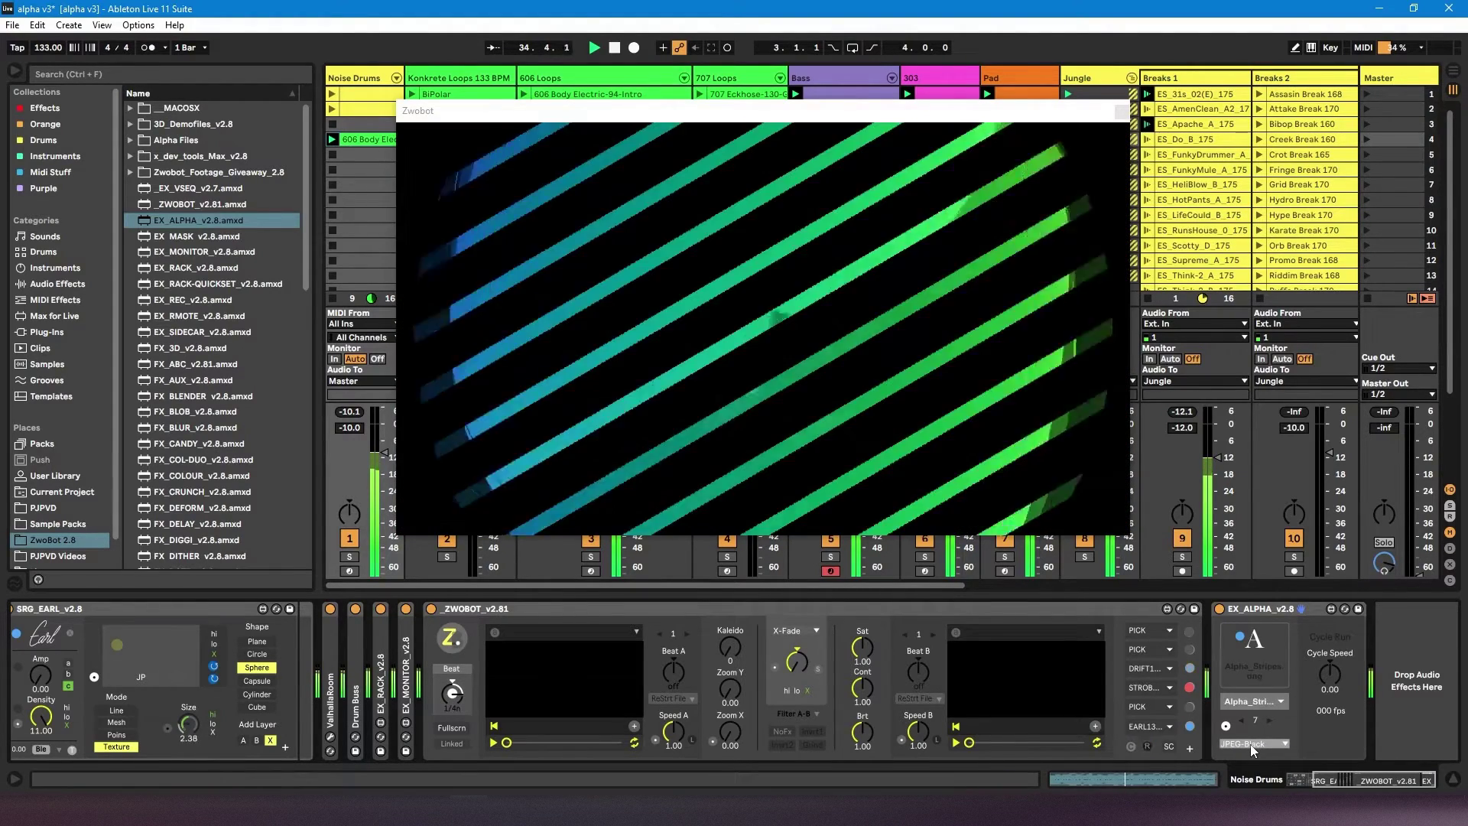
left_click(1250, 745)
left_click(1246, 782)
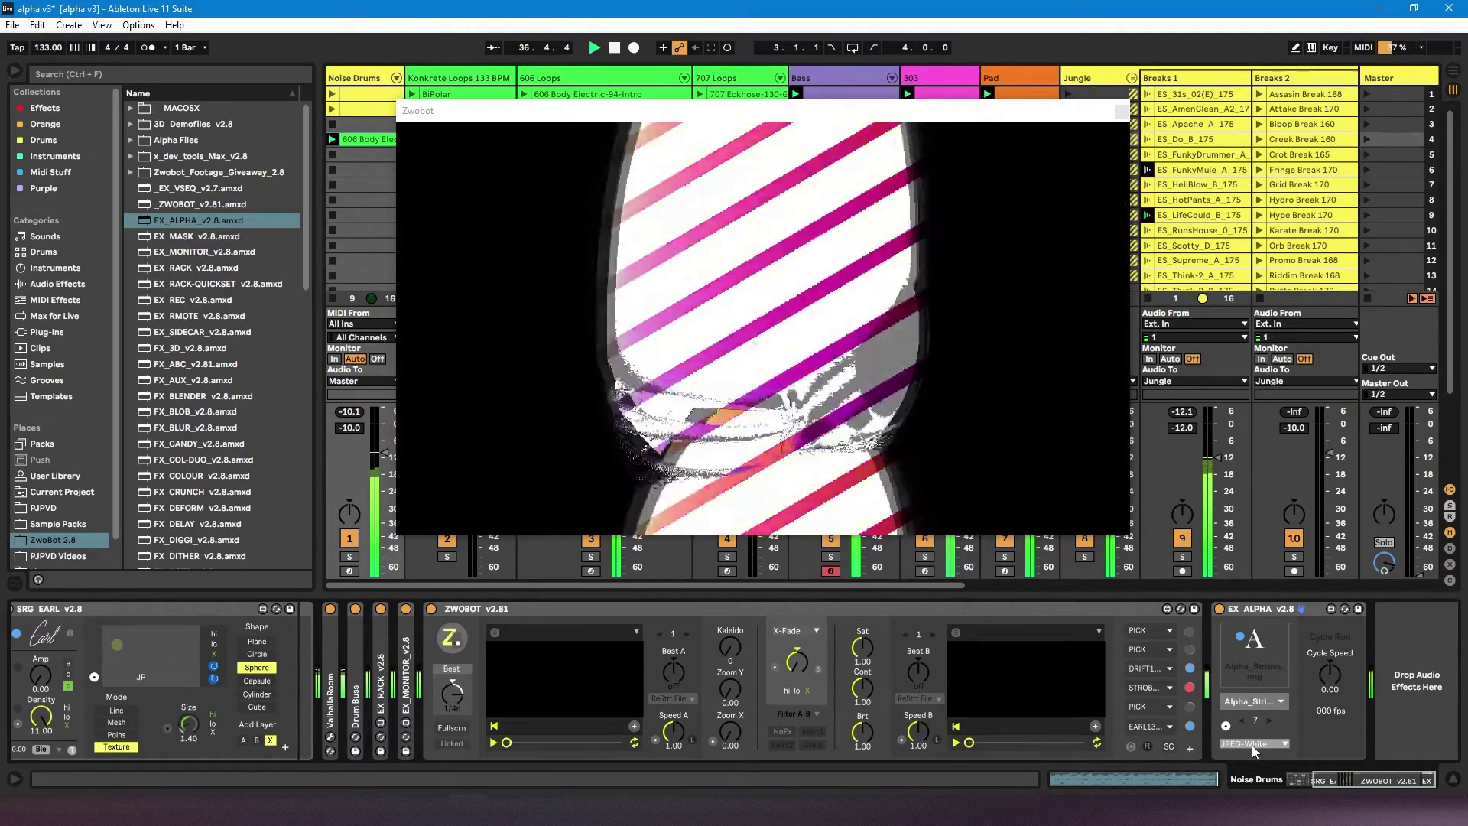
left_click(1251, 744)
left_click(1243, 771)
left_click(1253, 744)
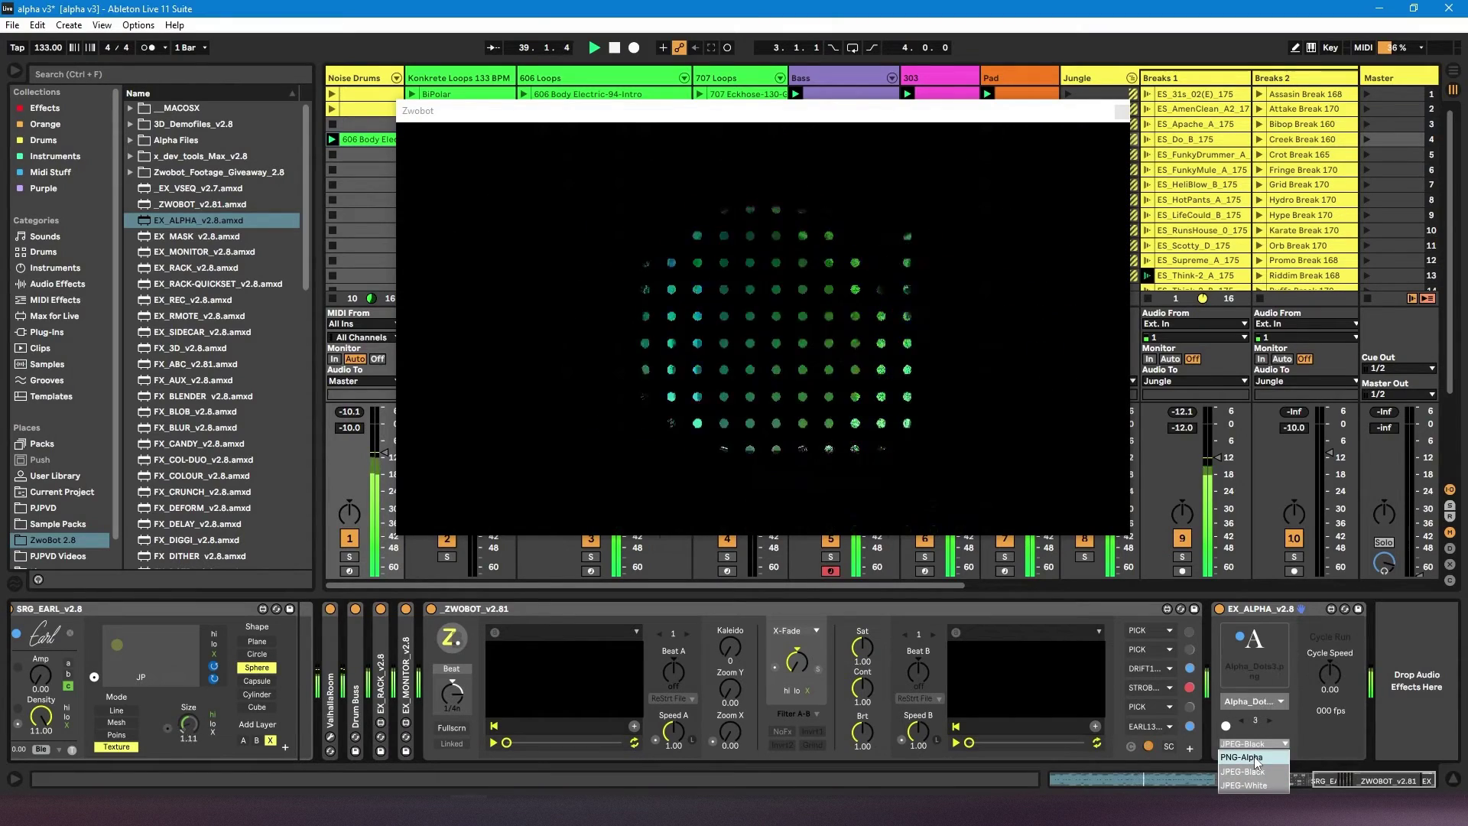
left_click(1254, 758)
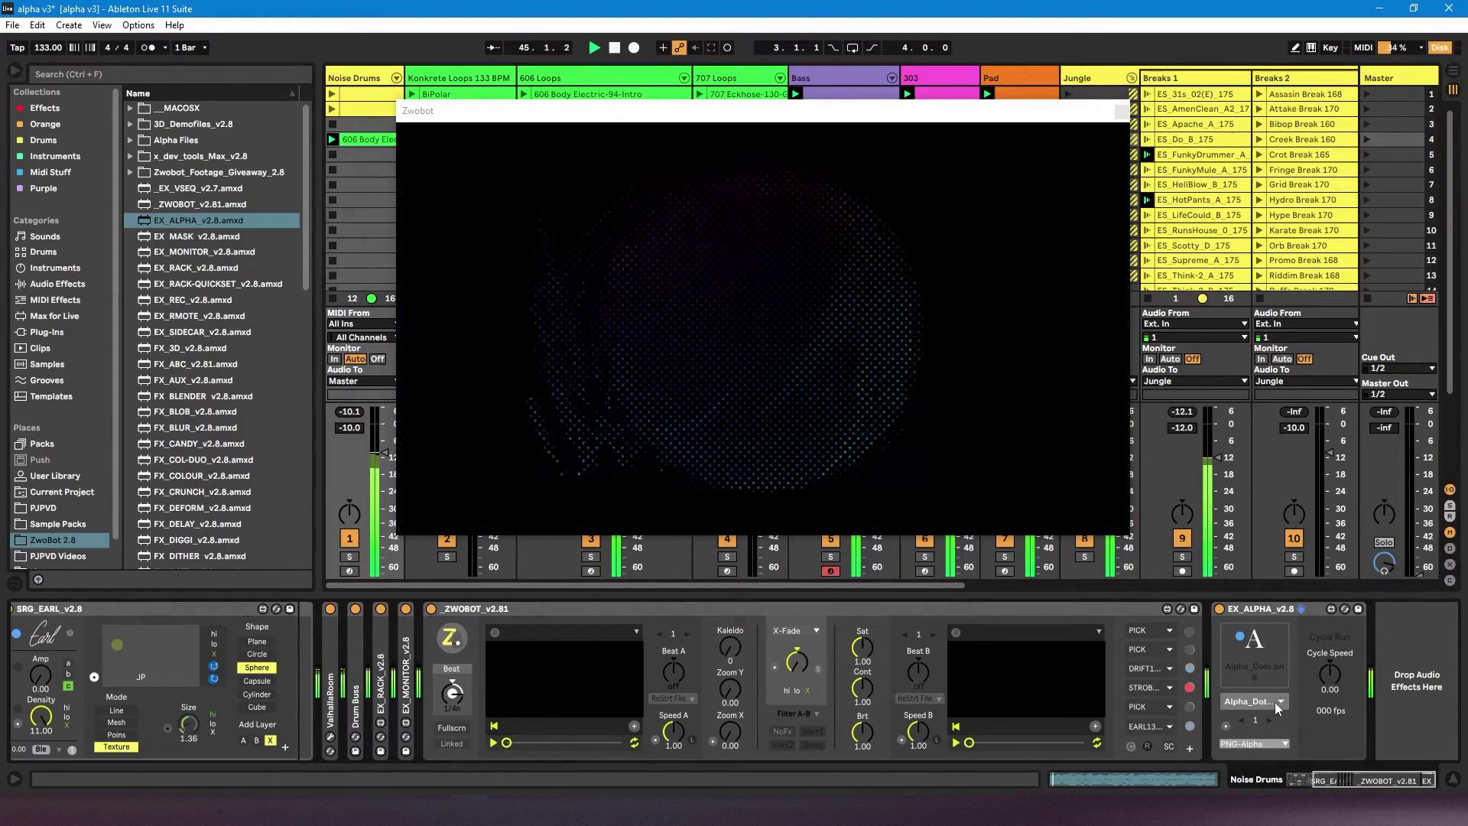
Step to Alpha_Dots2.png and sweep Cycle Speed up, down and negative, trying about 0.17 and 0.25
left_click(1265, 720)
mouse_move(1328, 682)
left_mouse_down()
mouse_move(1328, 645)
mouse_move(1328, 672)
left_mouse_up()
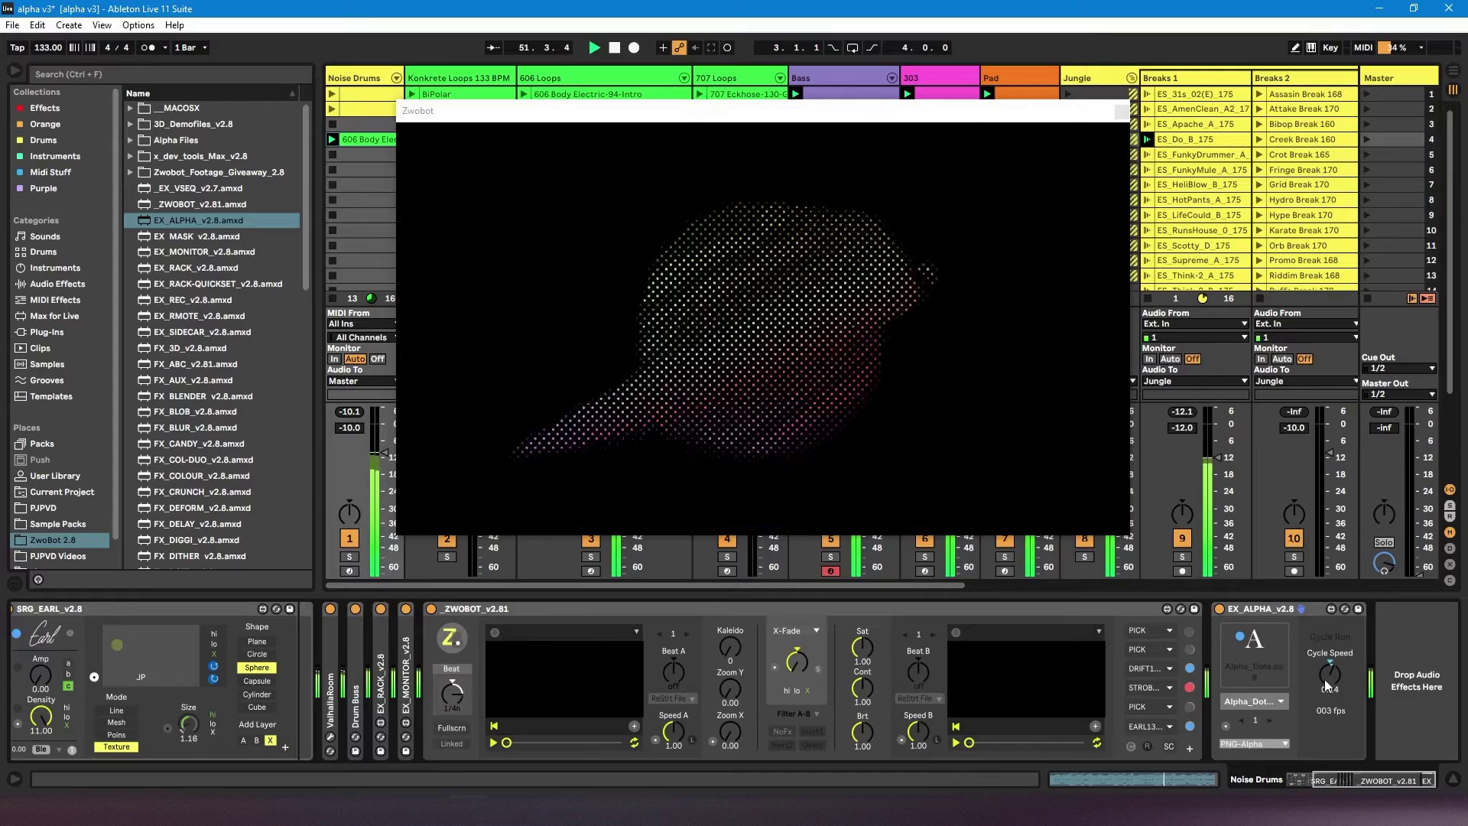
left_click_drag(1327, 678, 1328, 642)
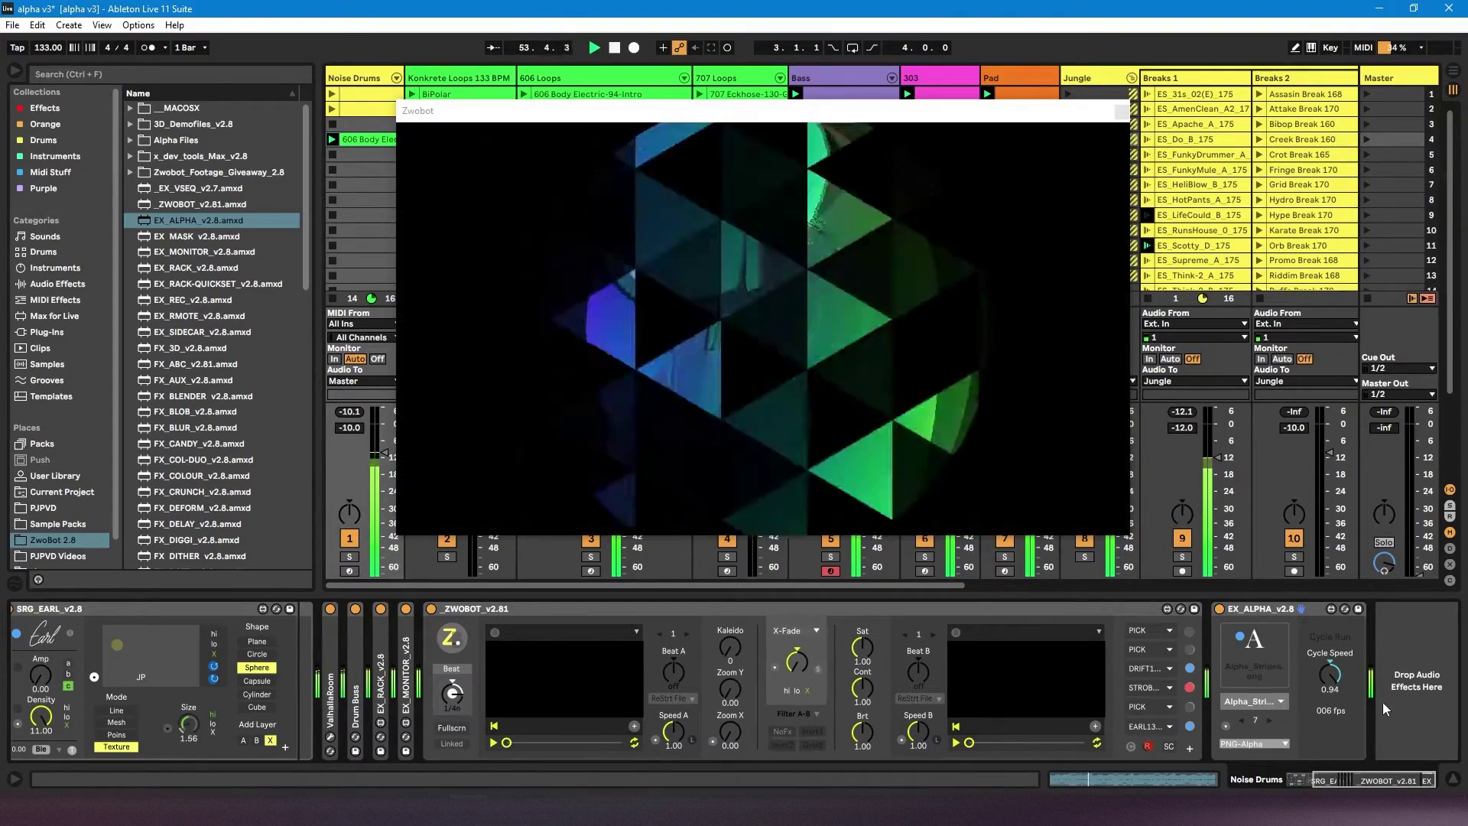
left_click_drag(1328, 676, 1328, 764)
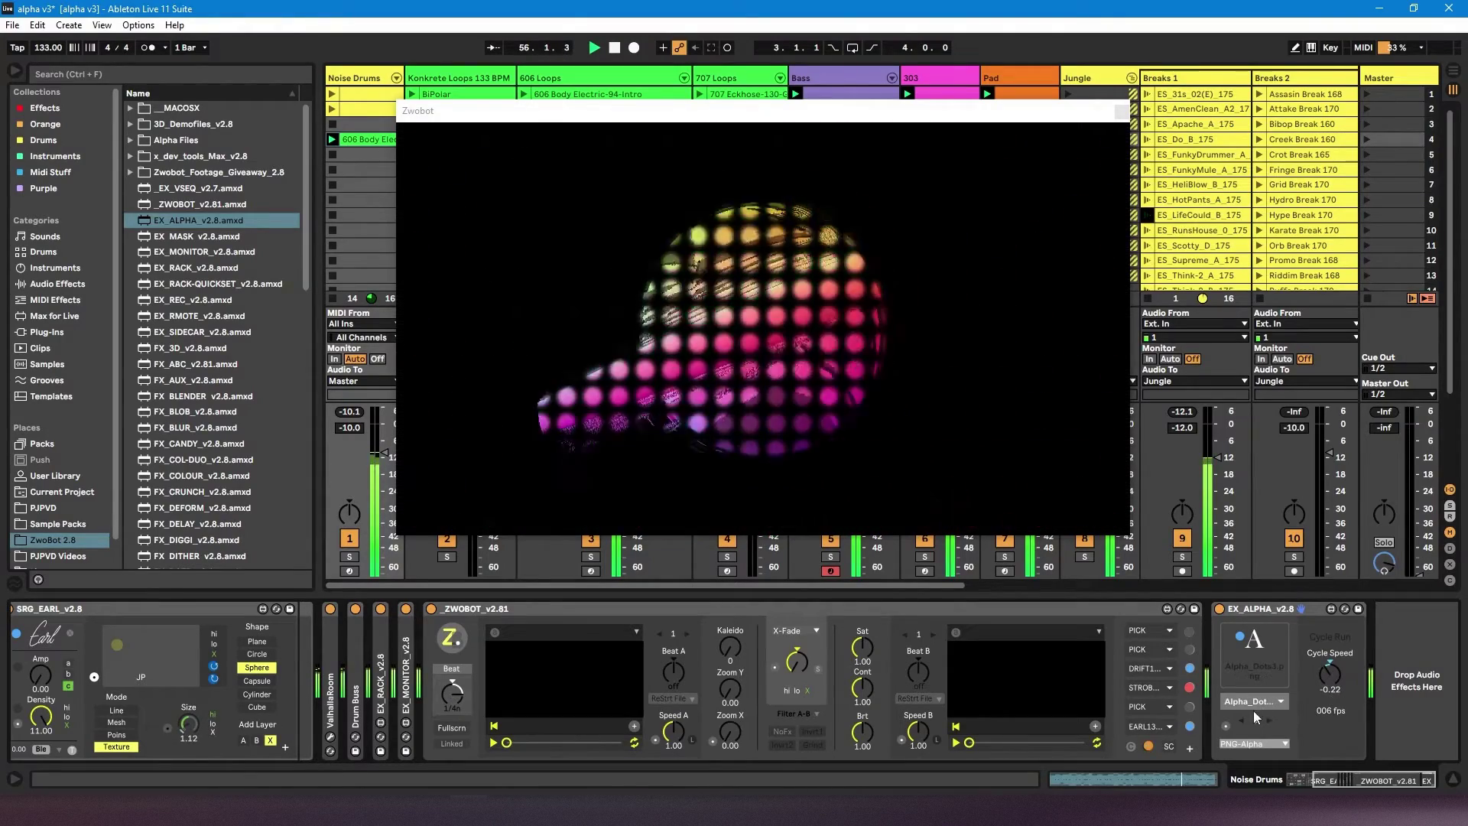
mouse_move(1327, 674)
left_mouse_down()
mouse_move(1327, 658)
mouse_move(1328, 677)
left_mouse_up()
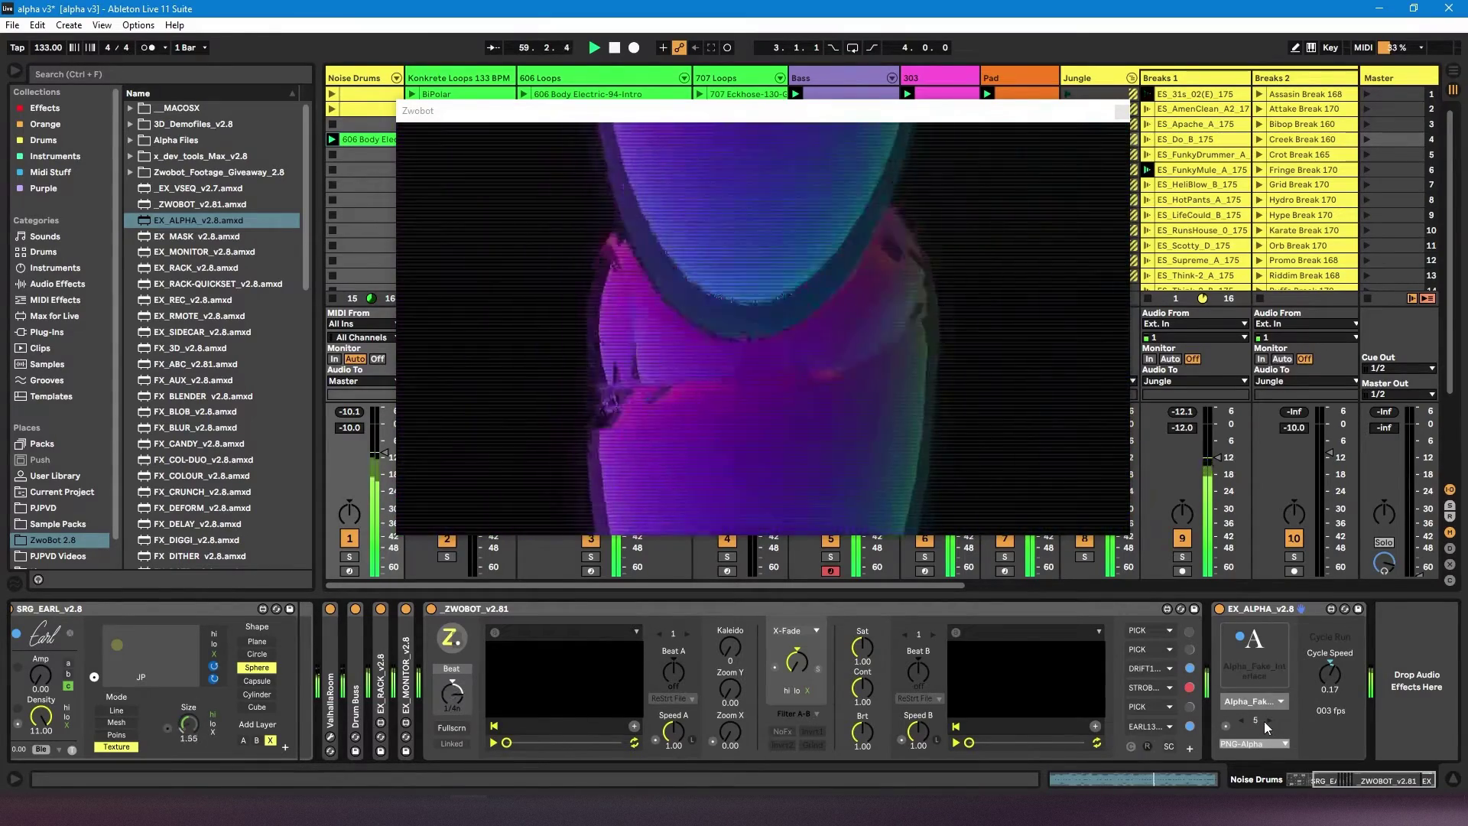
left_click_drag(1337, 679, 1336, 697)
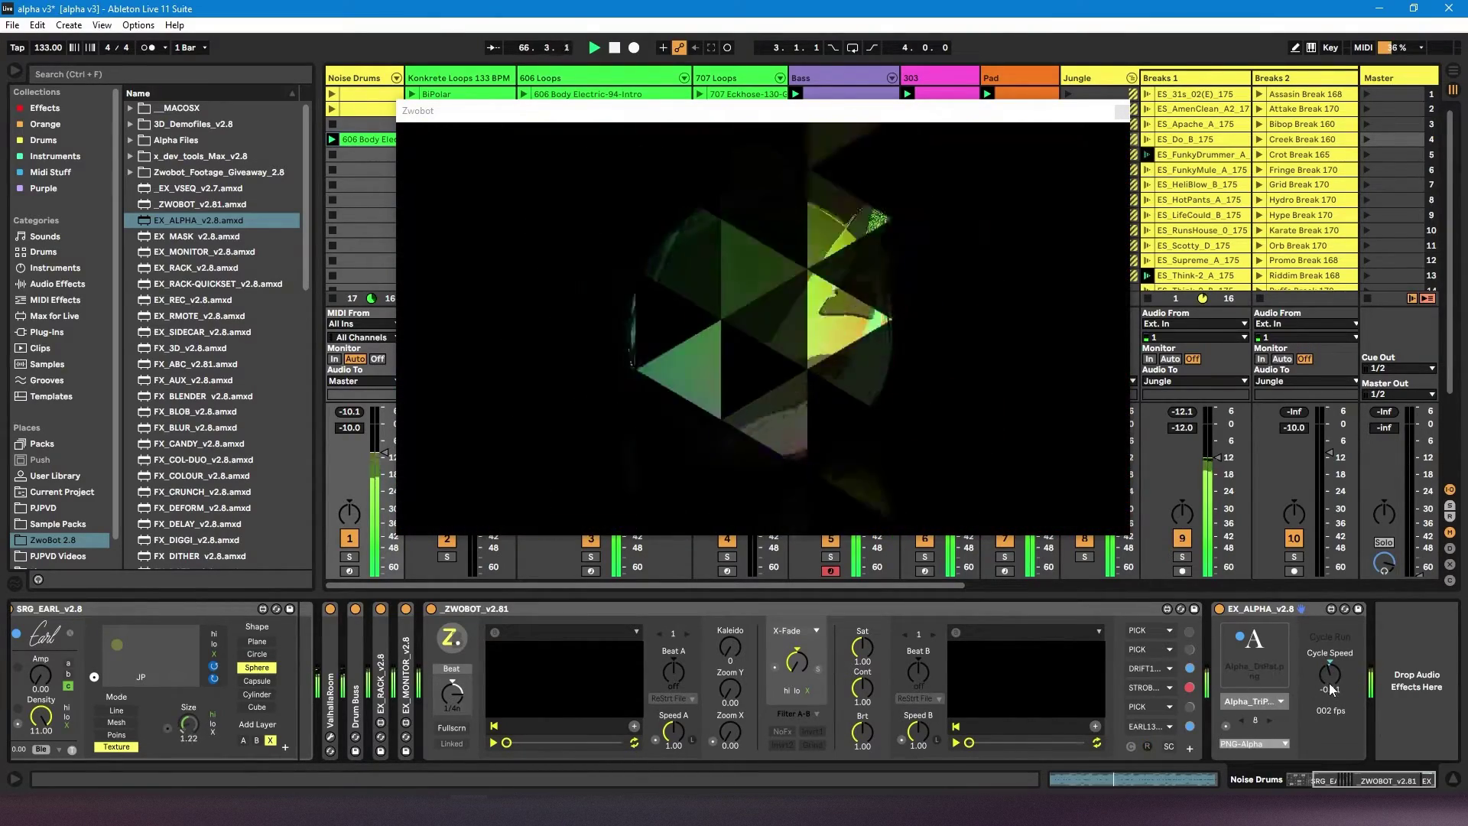
left_click_drag(1329, 677, 1329, 659)
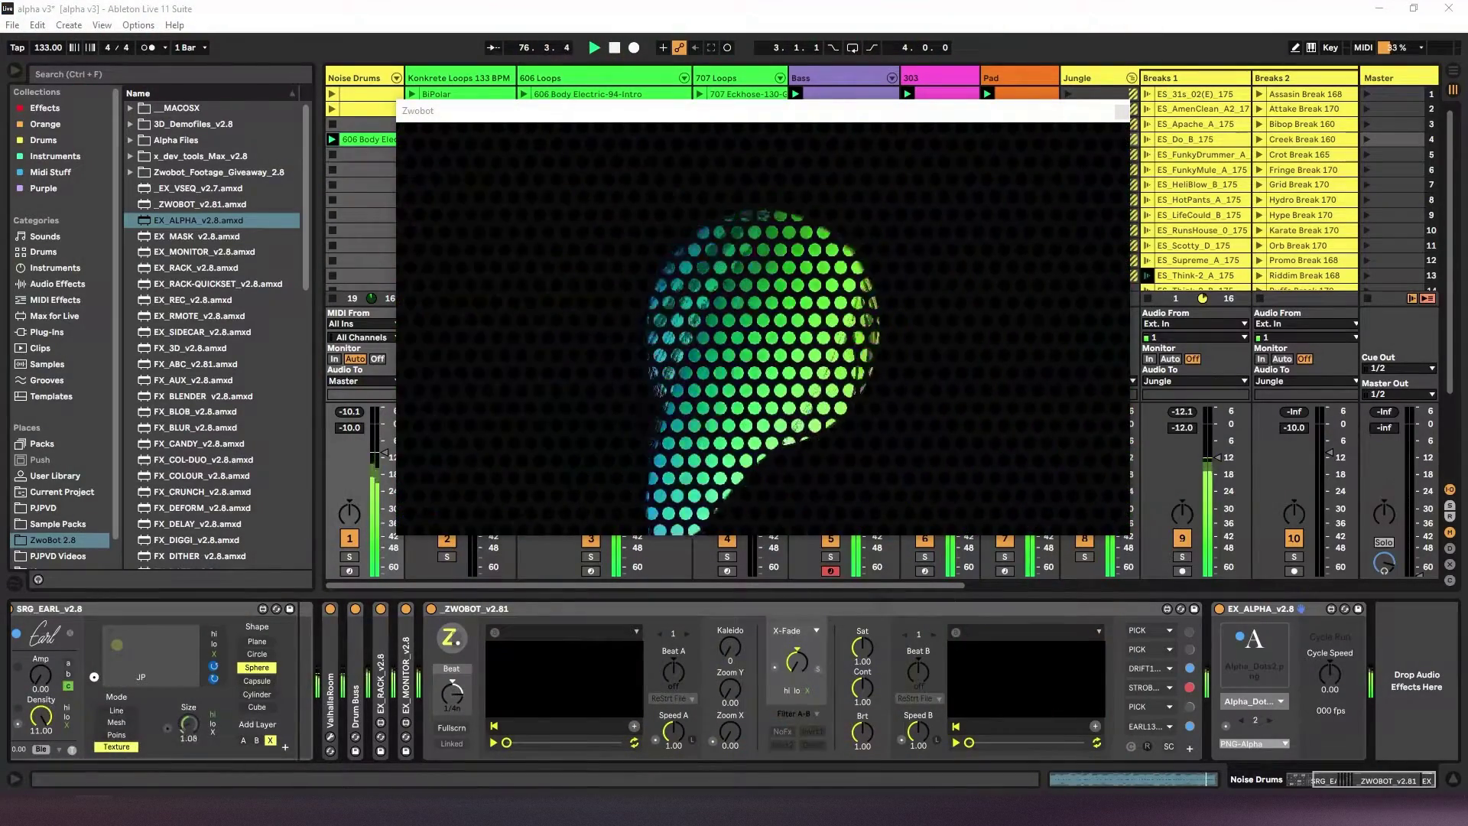
Load logo for visuals.png into EX_ALPHA's image slot and check the PNG image list
left_click_drag(1232, 659, 1250, 657)
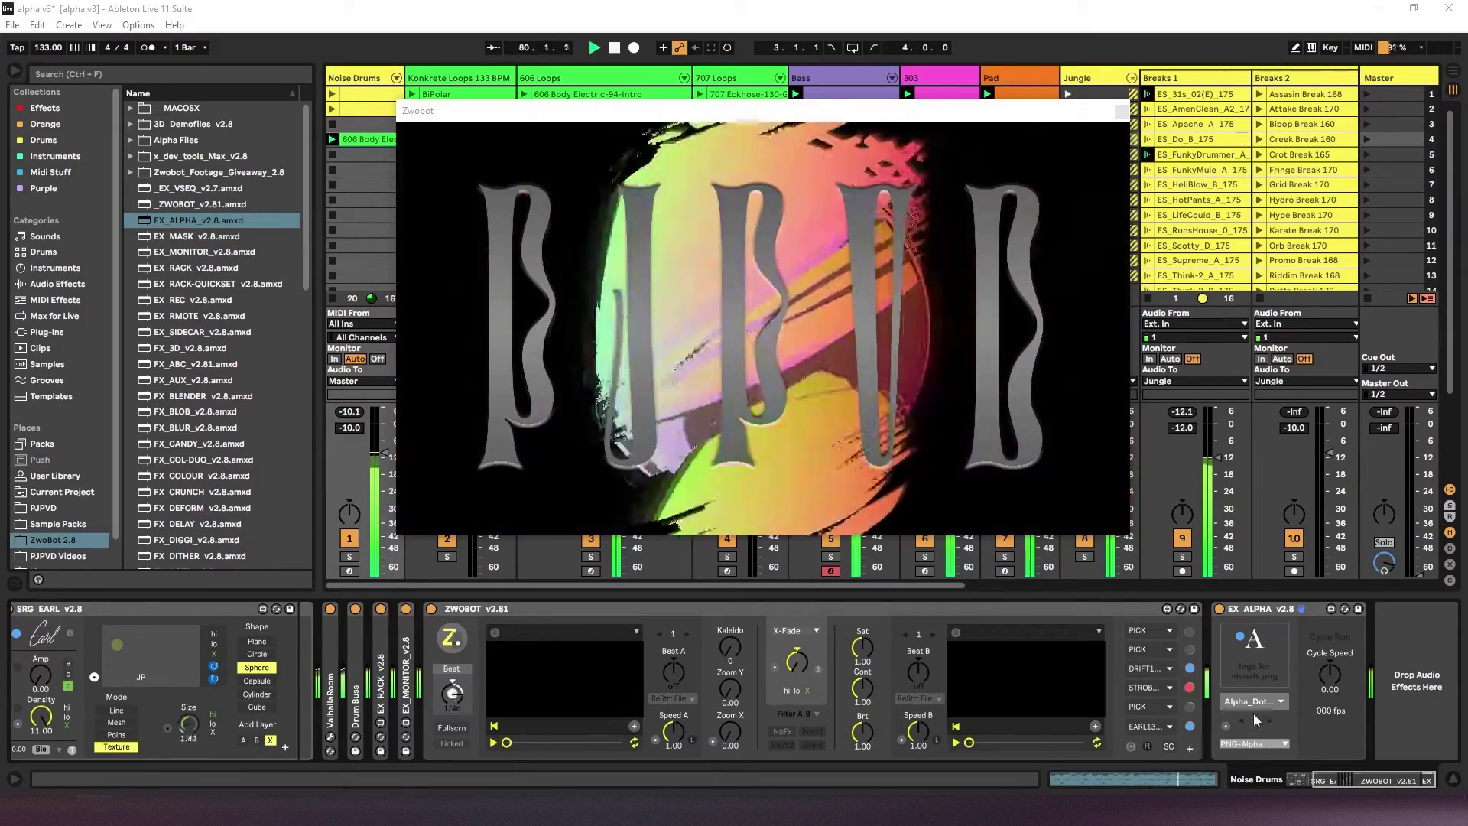
left_click(1282, 704)
left_click(1281, 704)
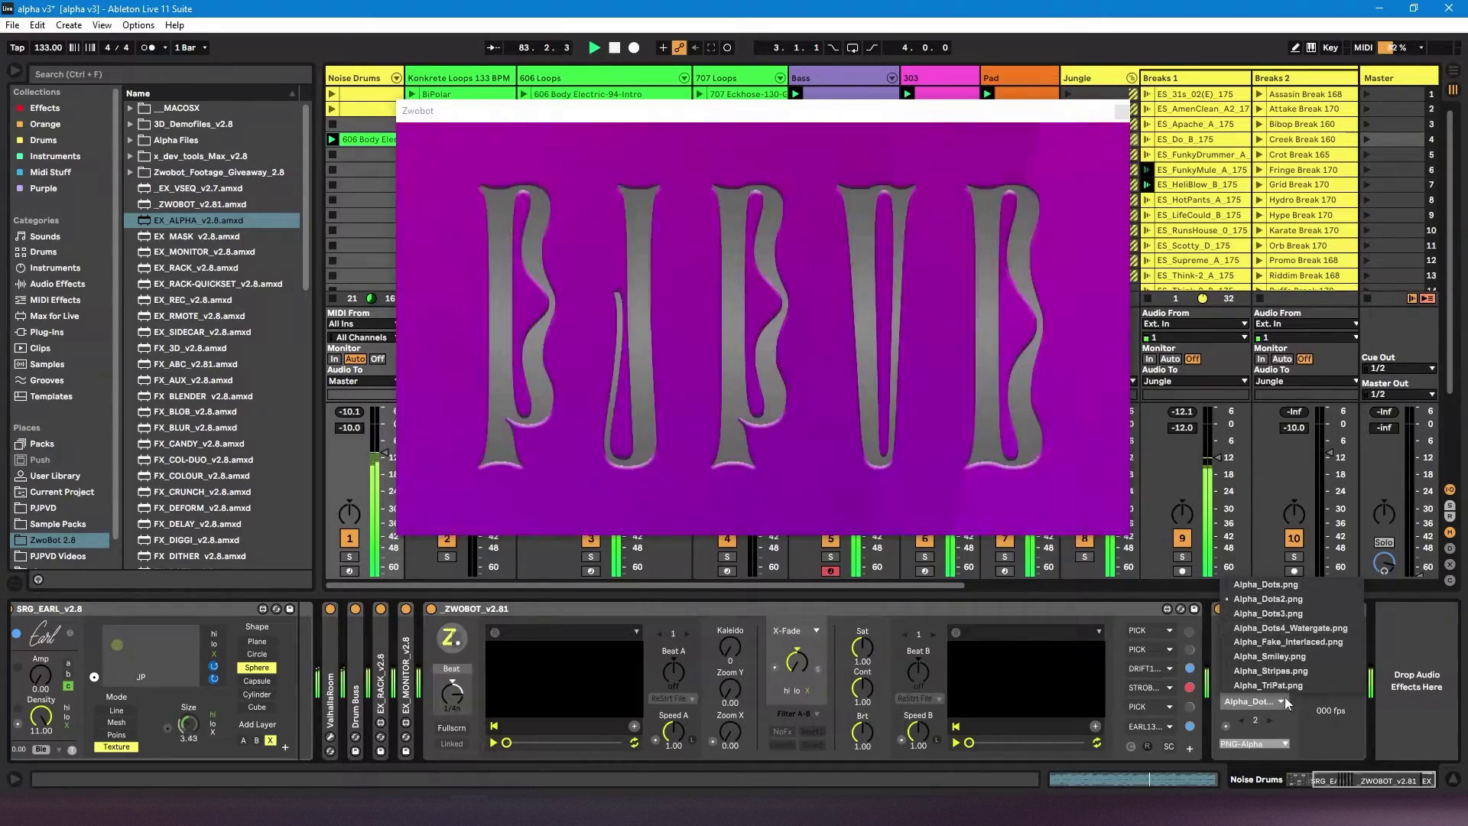
left_click(1276, 623)
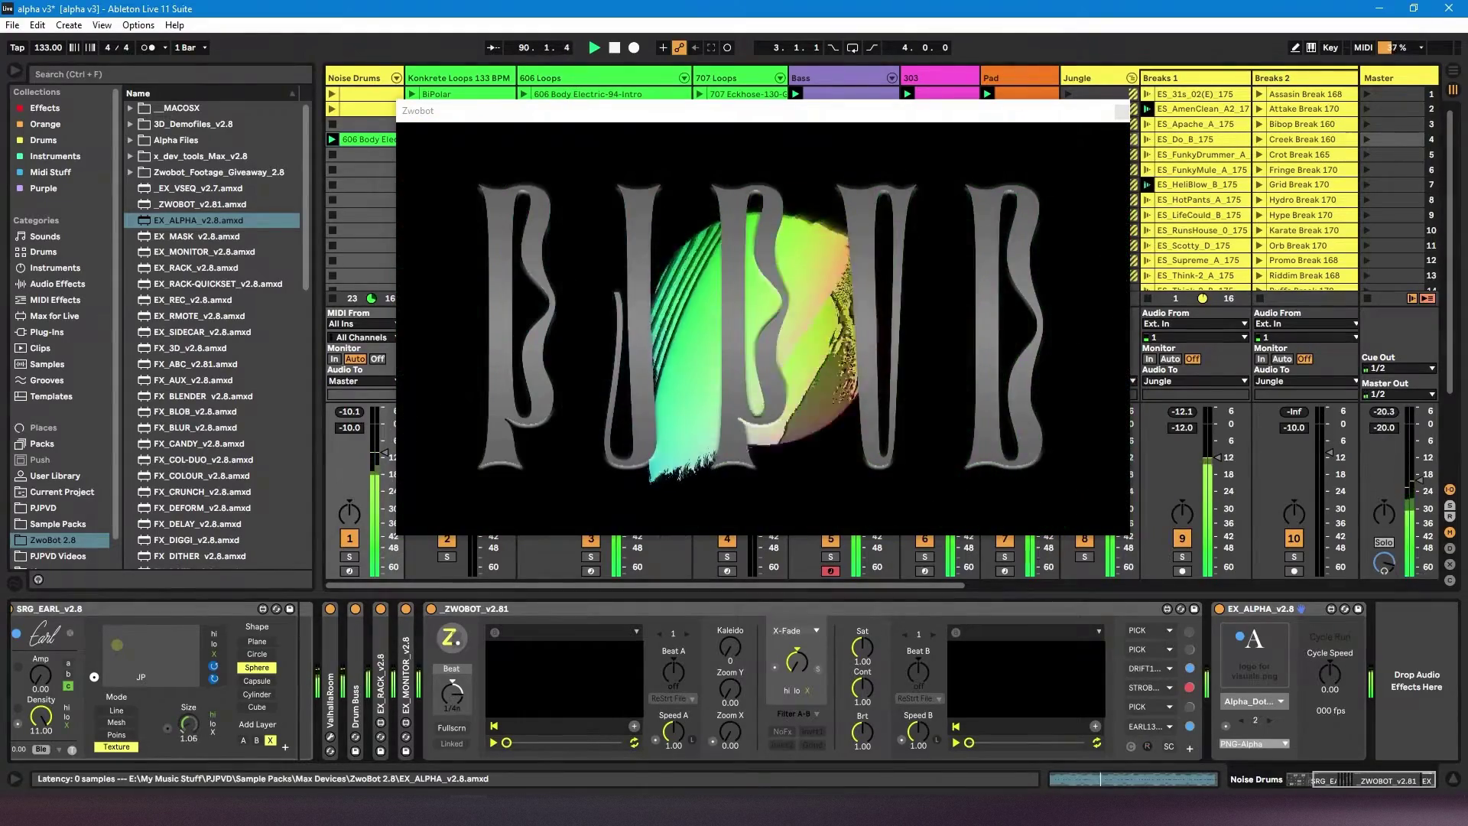
Turn Cycle Speed to 0.20, then 1.00, then -0.52 for reverse cycling
left_click_drag(1330, 674, 1330, 659)
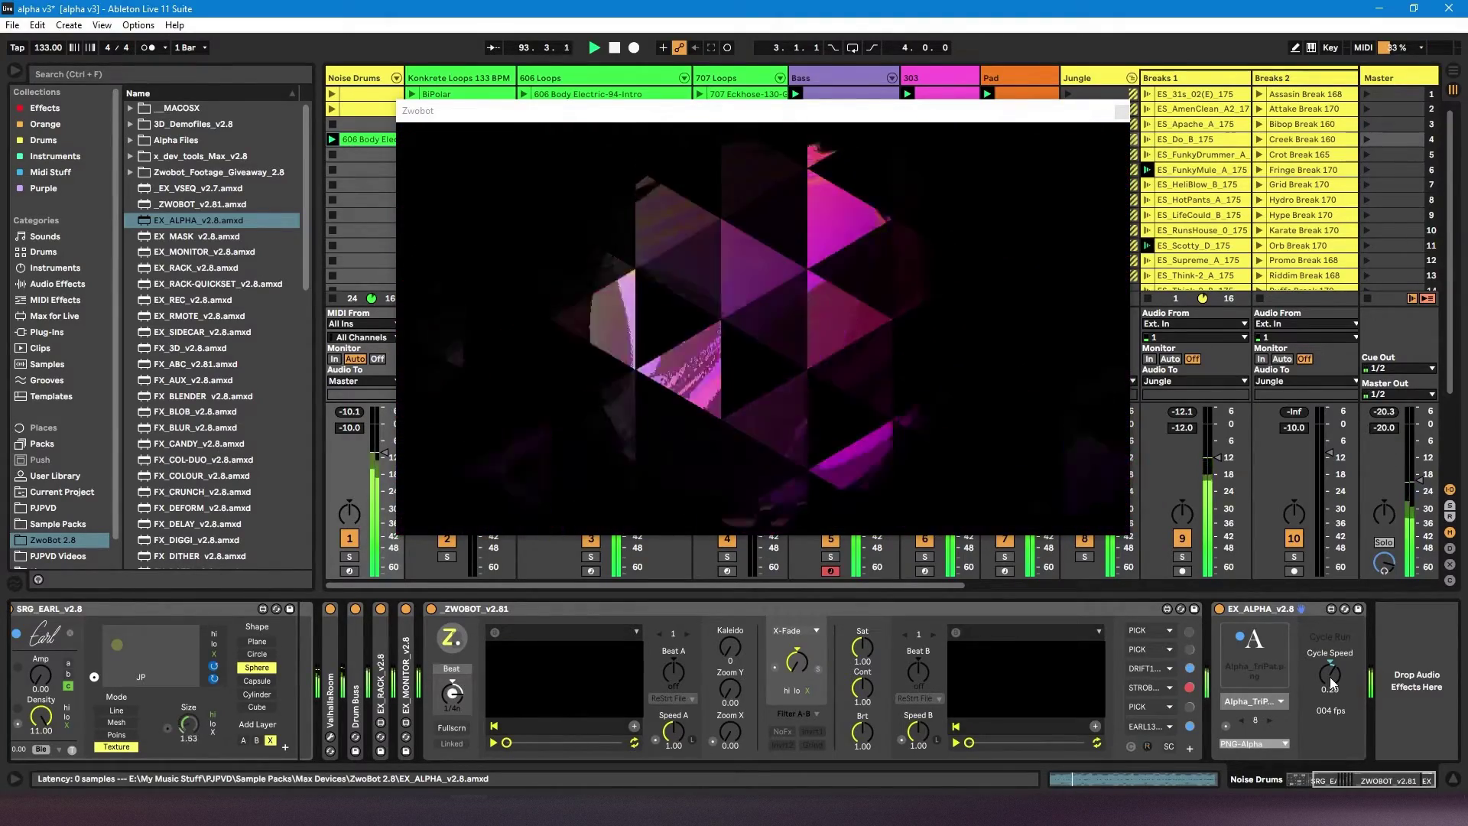
left_click_drag(1329, 677, 1329, 646)
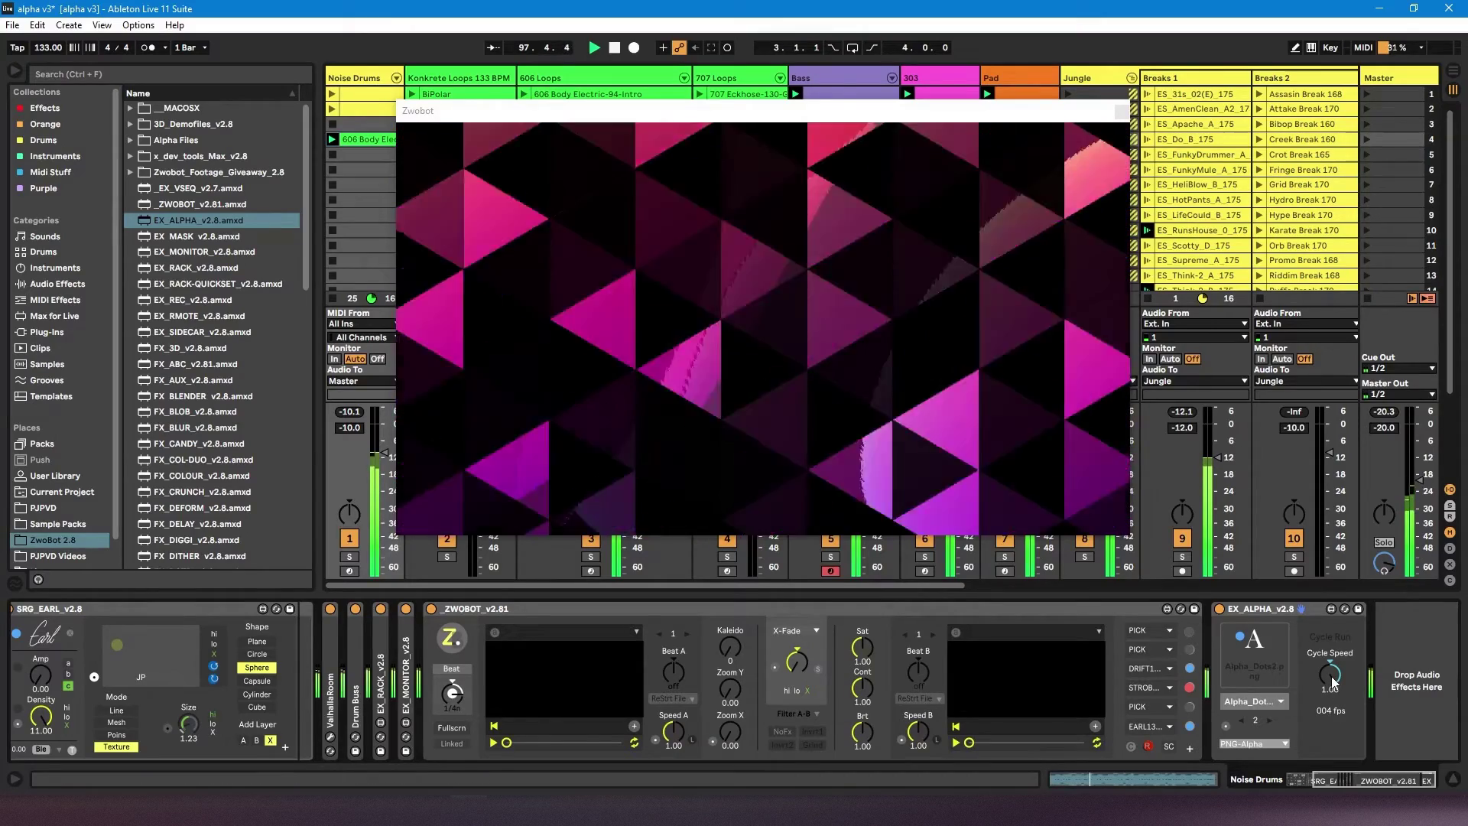
left_click_drag(1332, 682, 1333, 757)
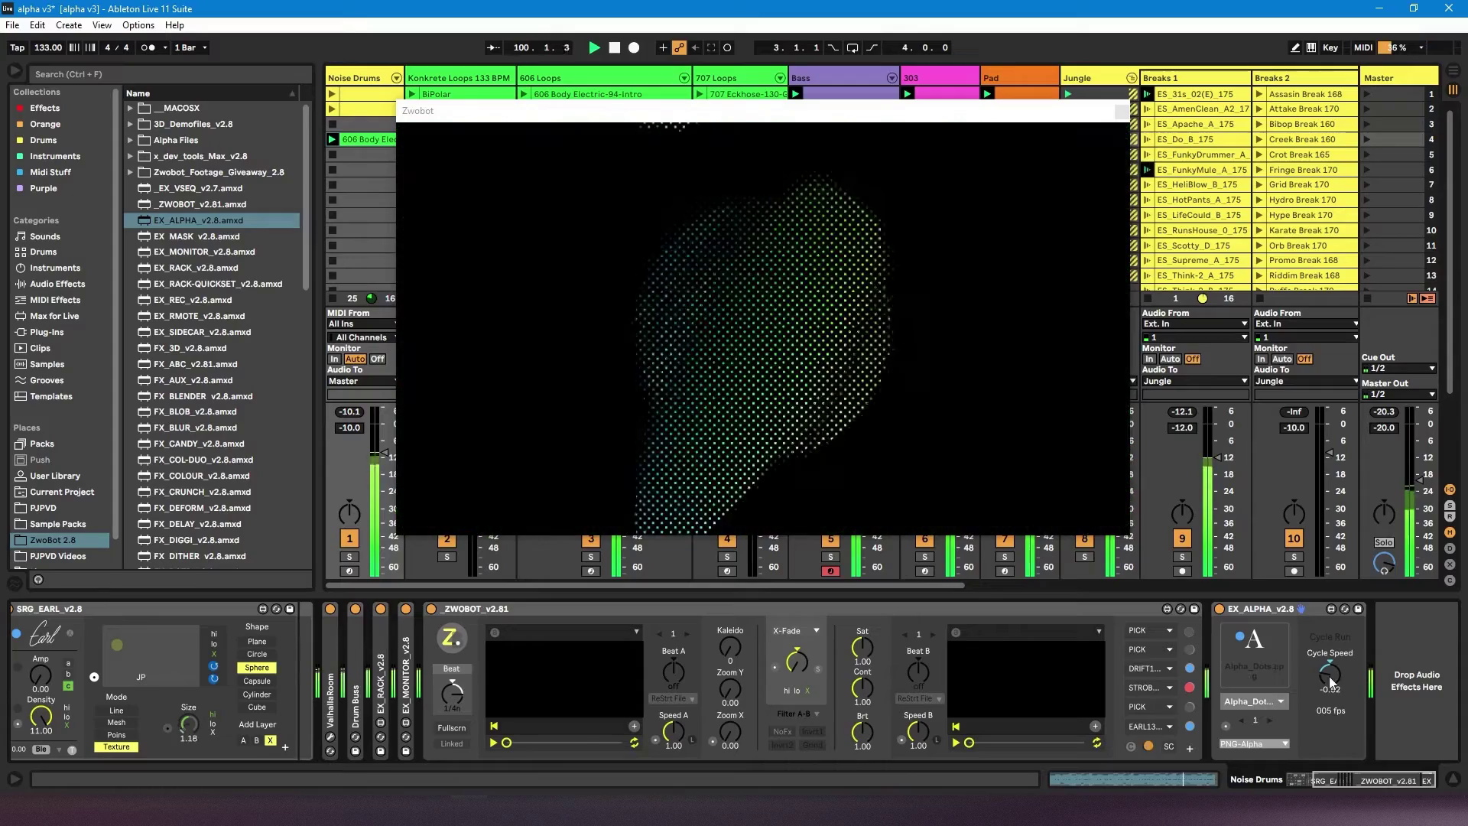
Reset Cycle Speed to 0.00, step to Alpha_Stripes, and flip the format to JPEG-Black and back to PNG-Alpha
left_click(1226, 726)
left_click(1226, 727)
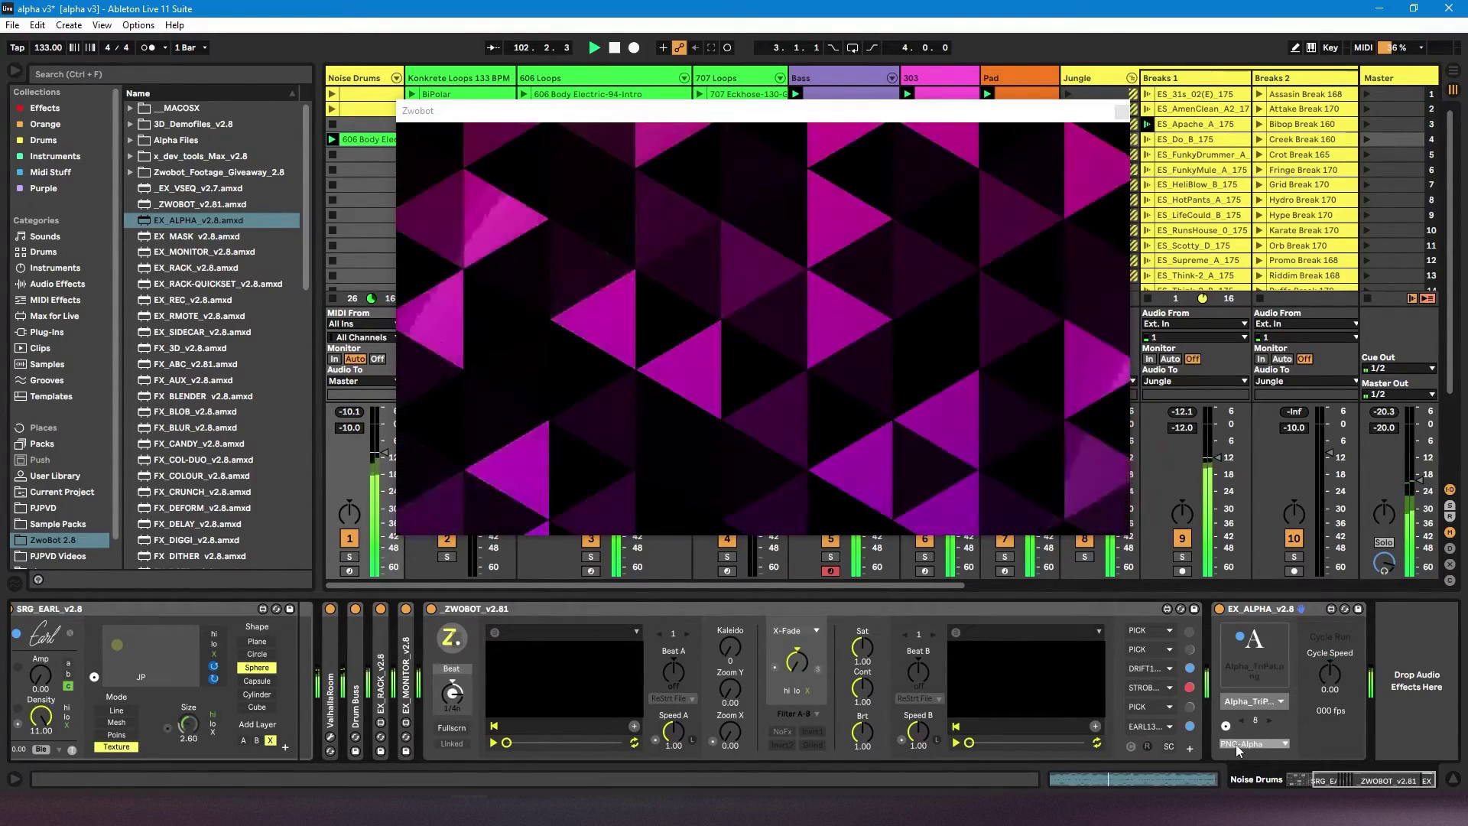
left_click(1254, 743)
left_click(1253, 774)
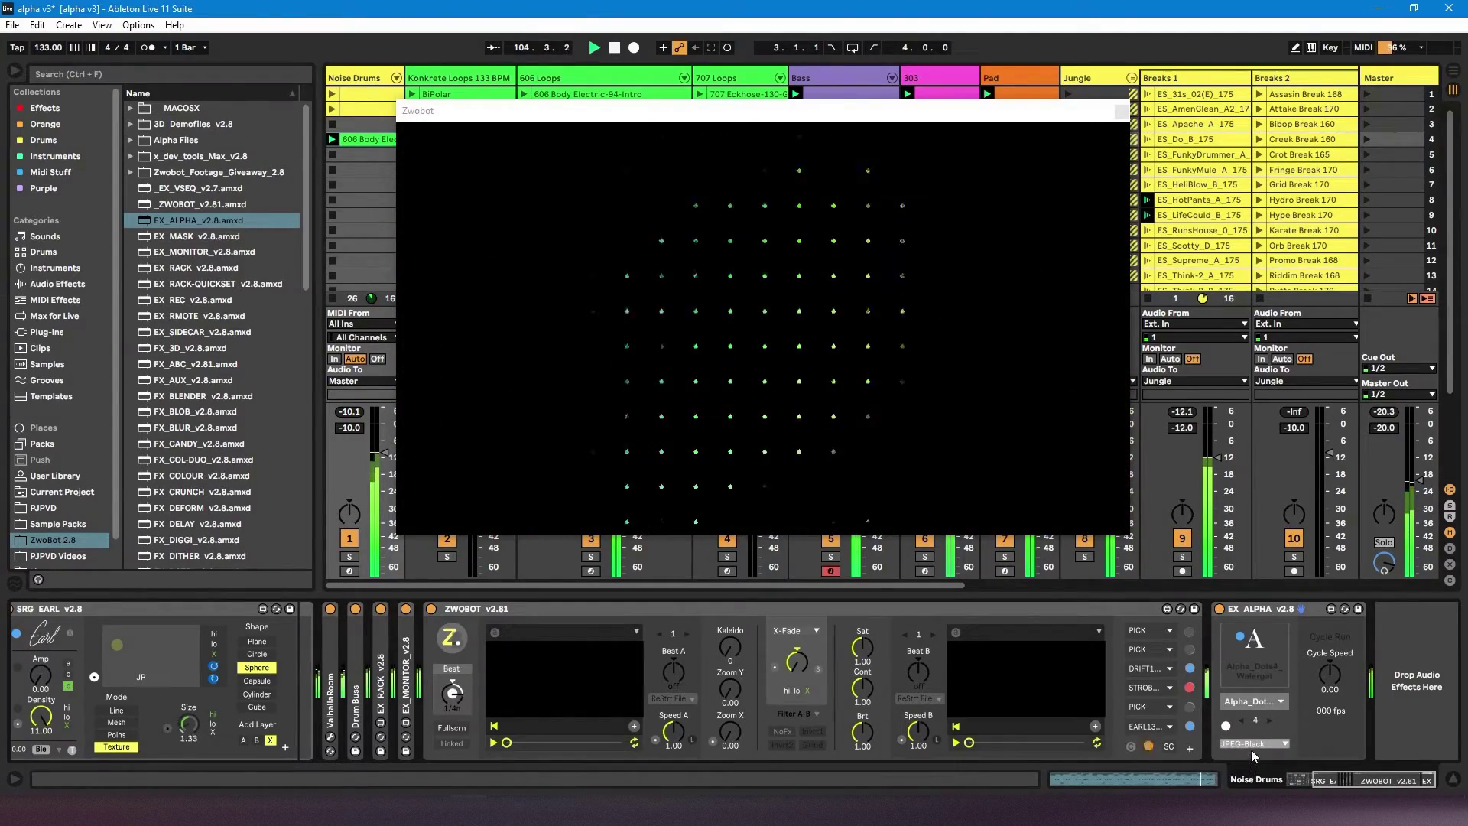
left_click(1251, 743)
left_click(1251, 758)
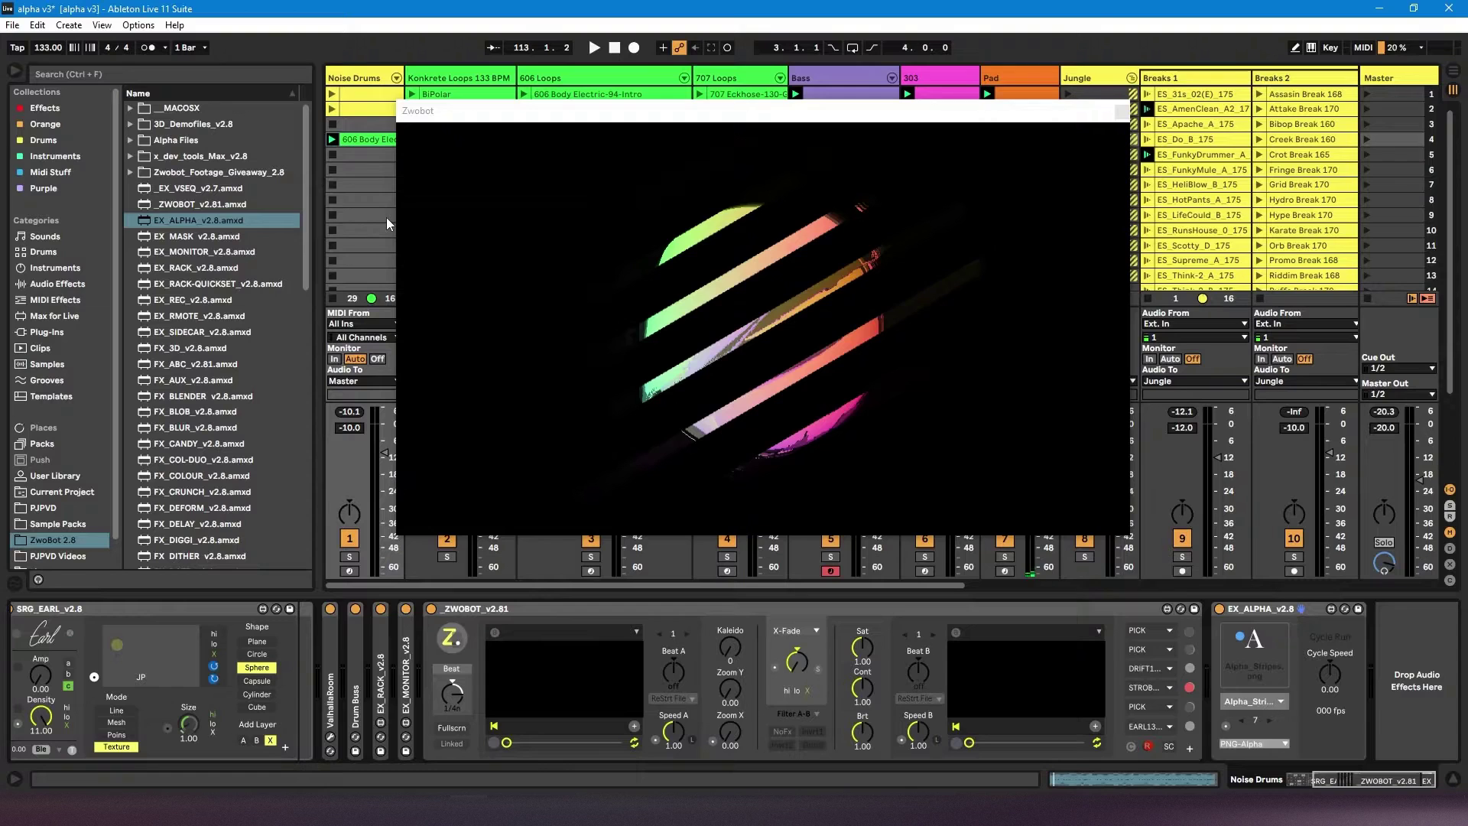
Open the 606 Body Electric-94-Groove 2 clip's envelopes, enlarged, showing EX ALPHA > Cycle Speed
left_click(361, 144)
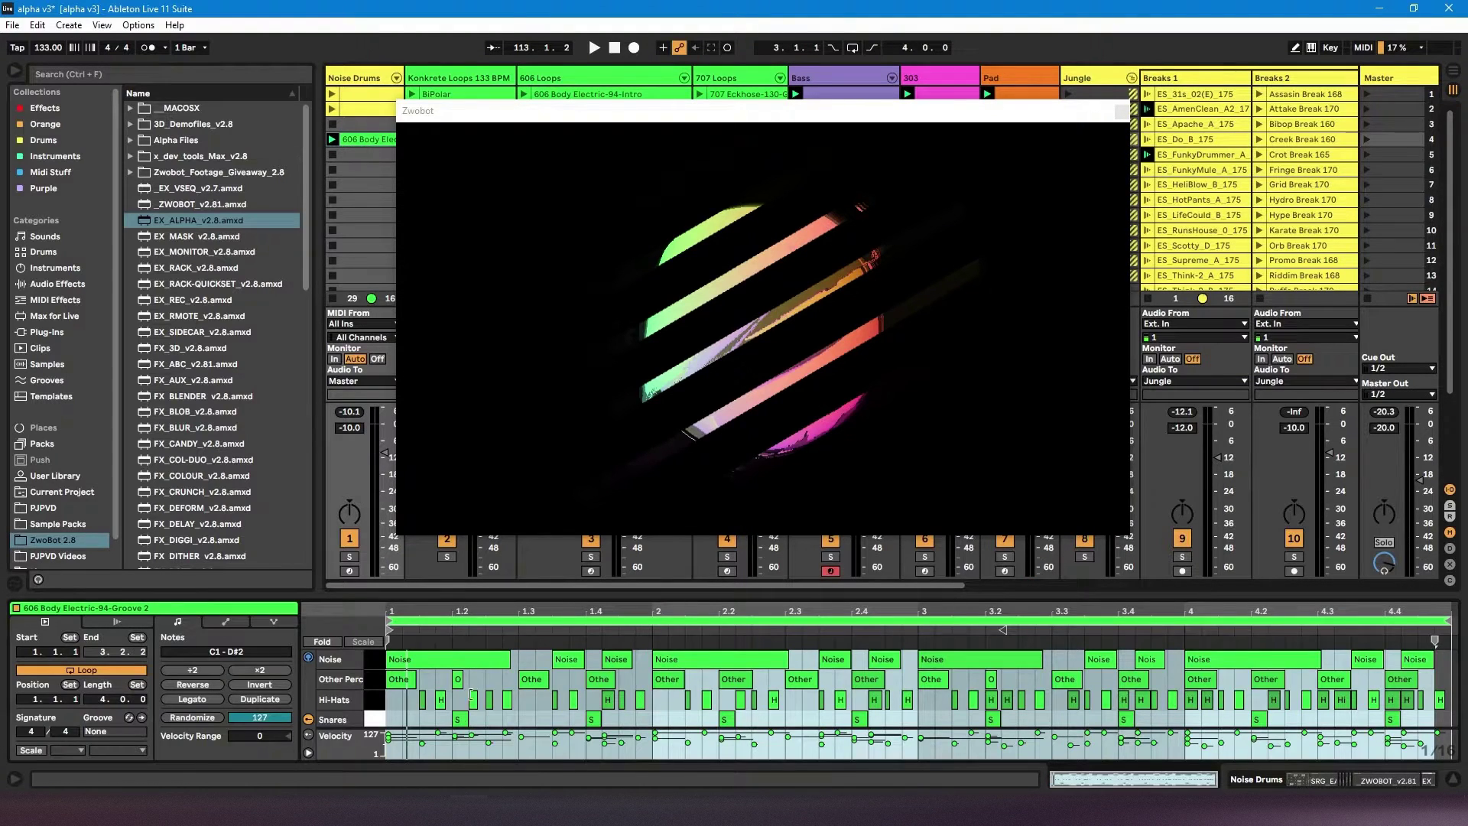
left_click_drag(369, 590, 369, 520)
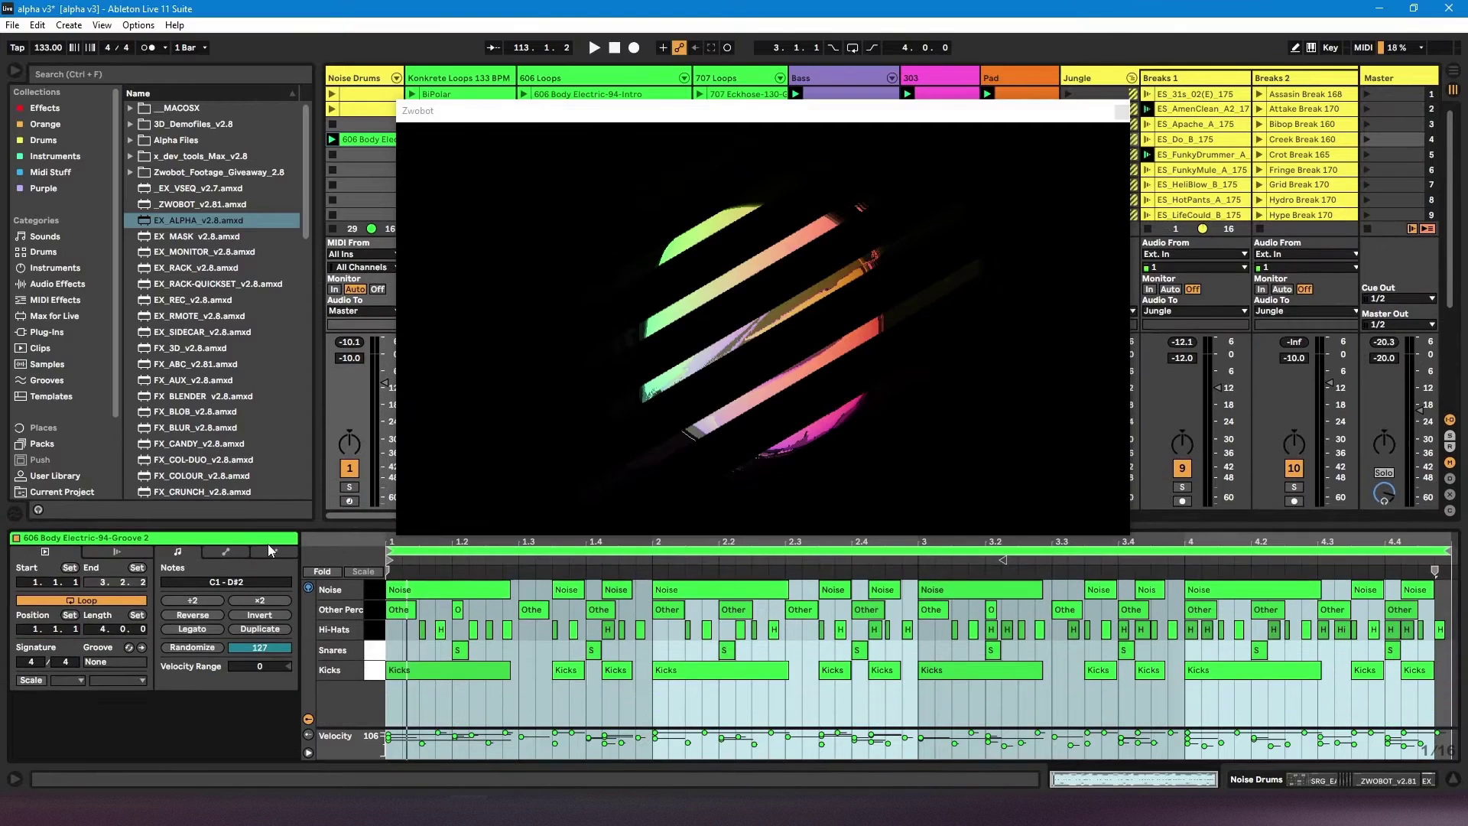
left_click(224, 552)
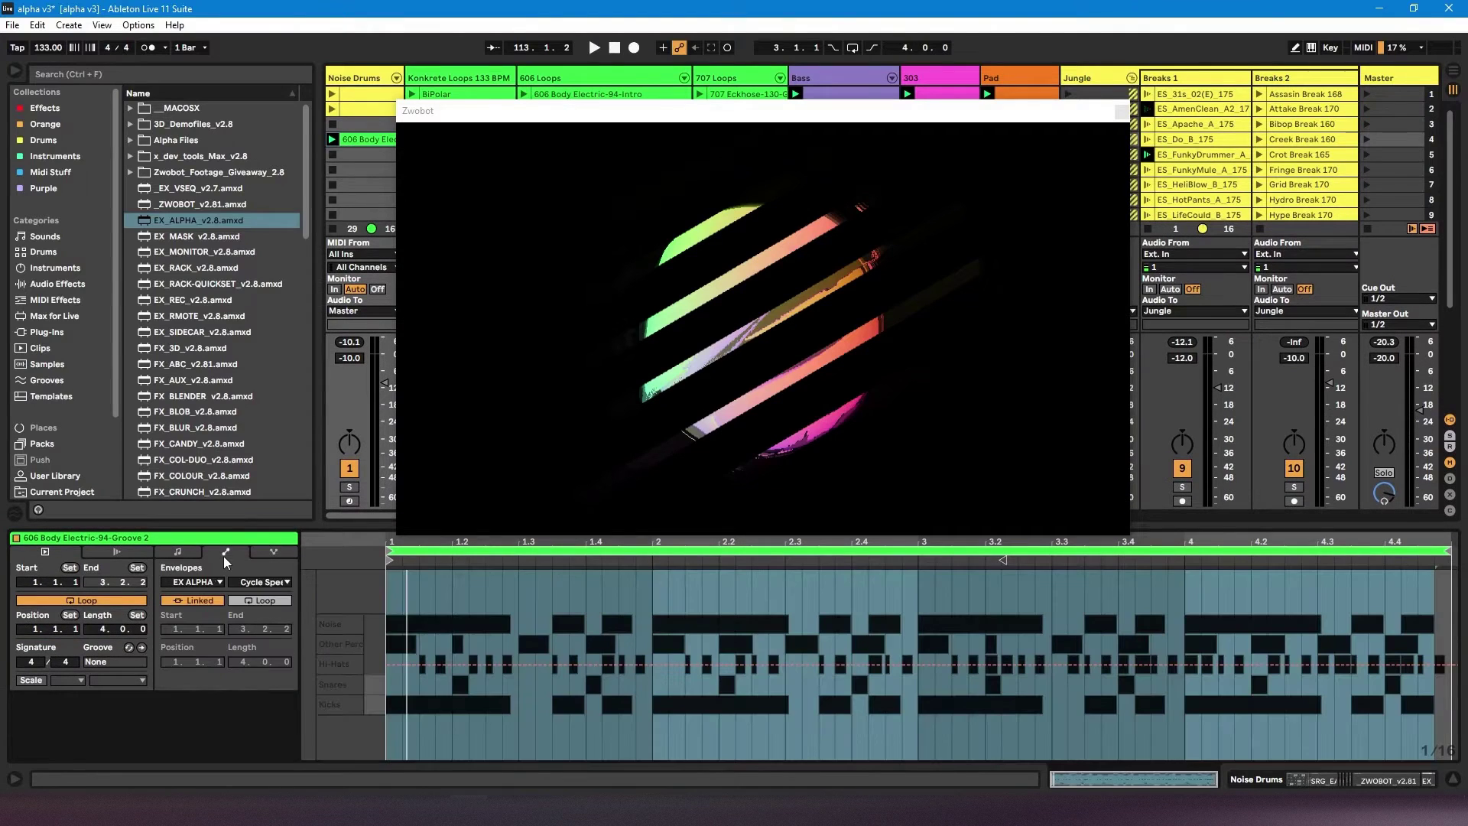
left_click(280, 587)
left_click(276, 608)
Draw the Cycle Speed envelope at 1.00 through bar 2 and 0.00 elsewhere, then play
left_click(400, 663)
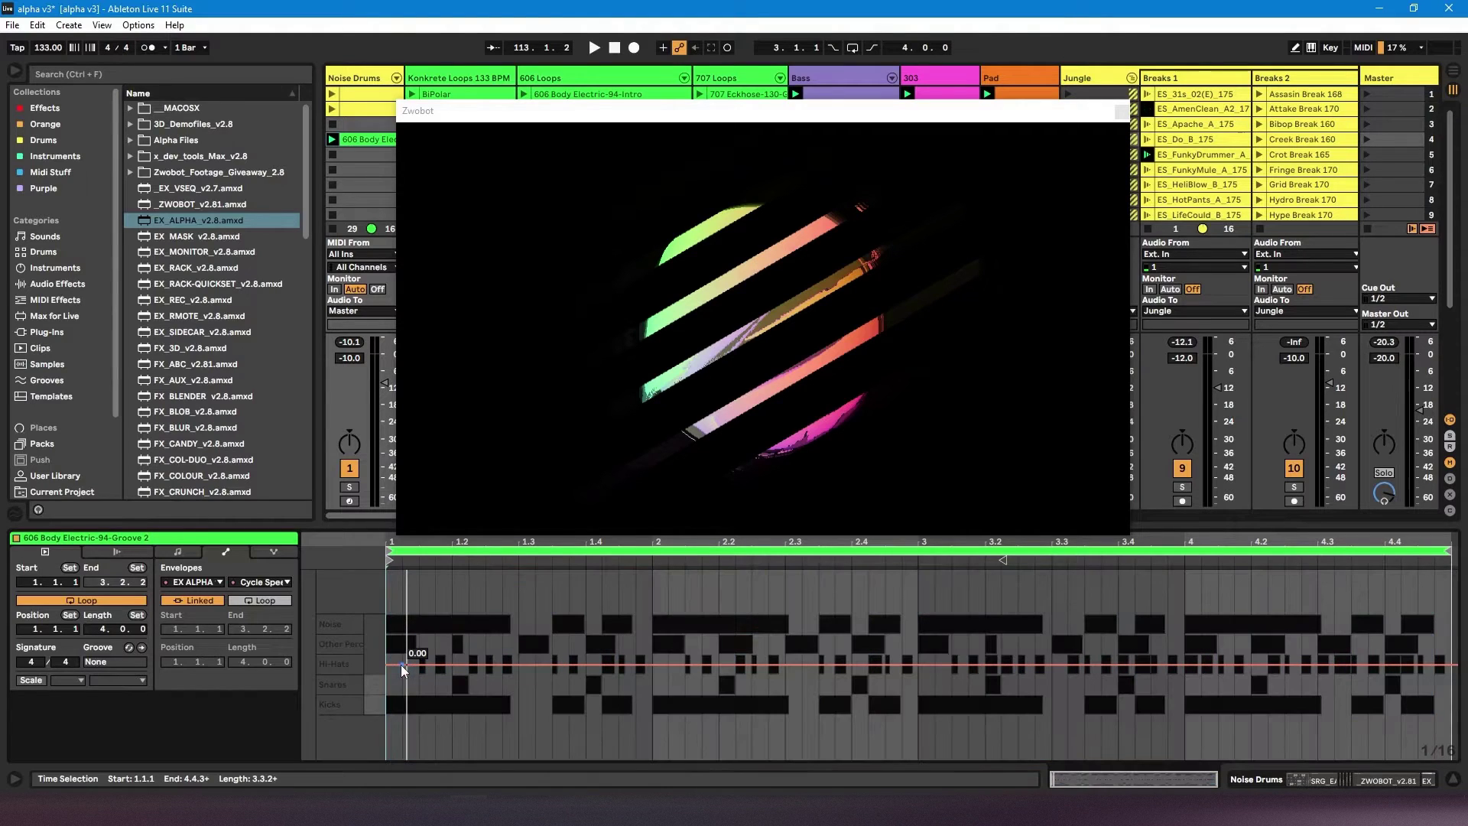
left_click_drag(421, 664, 452, 663)
left_click_drag(452, 664, 667, 571)
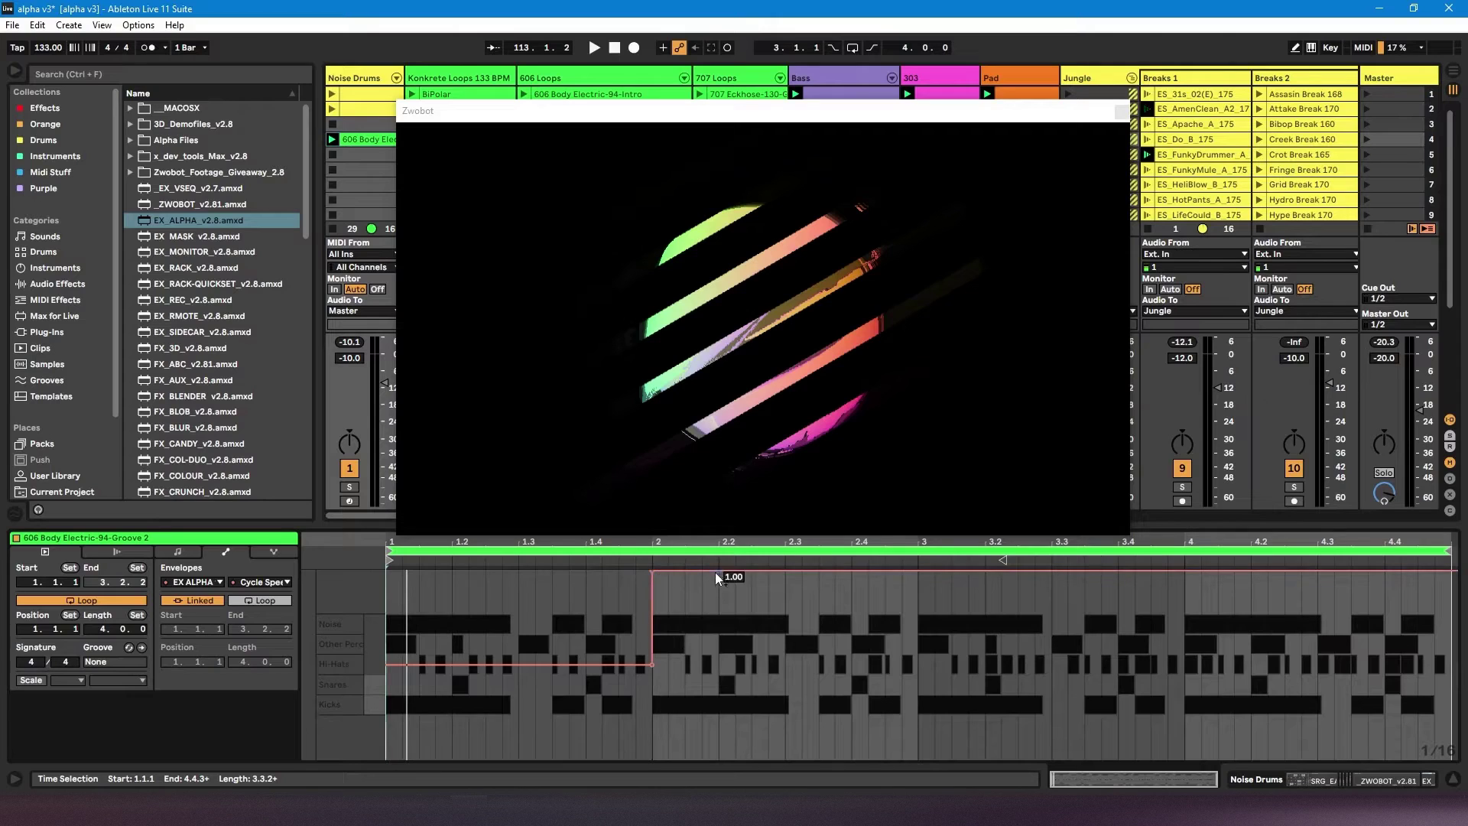
left_click_drag(922, 576, 918, 664)
left_click(919, 571)
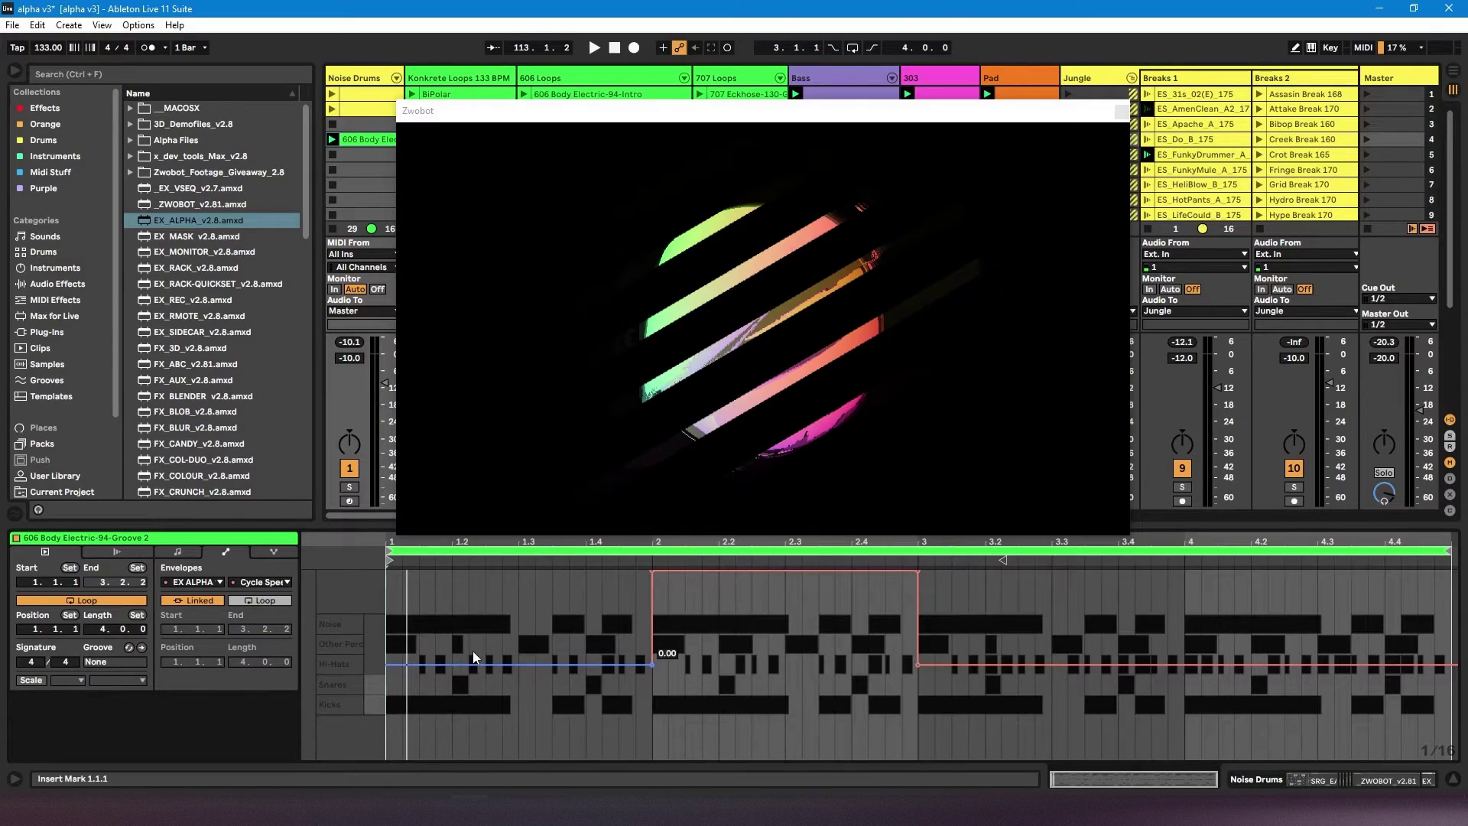
key("space")
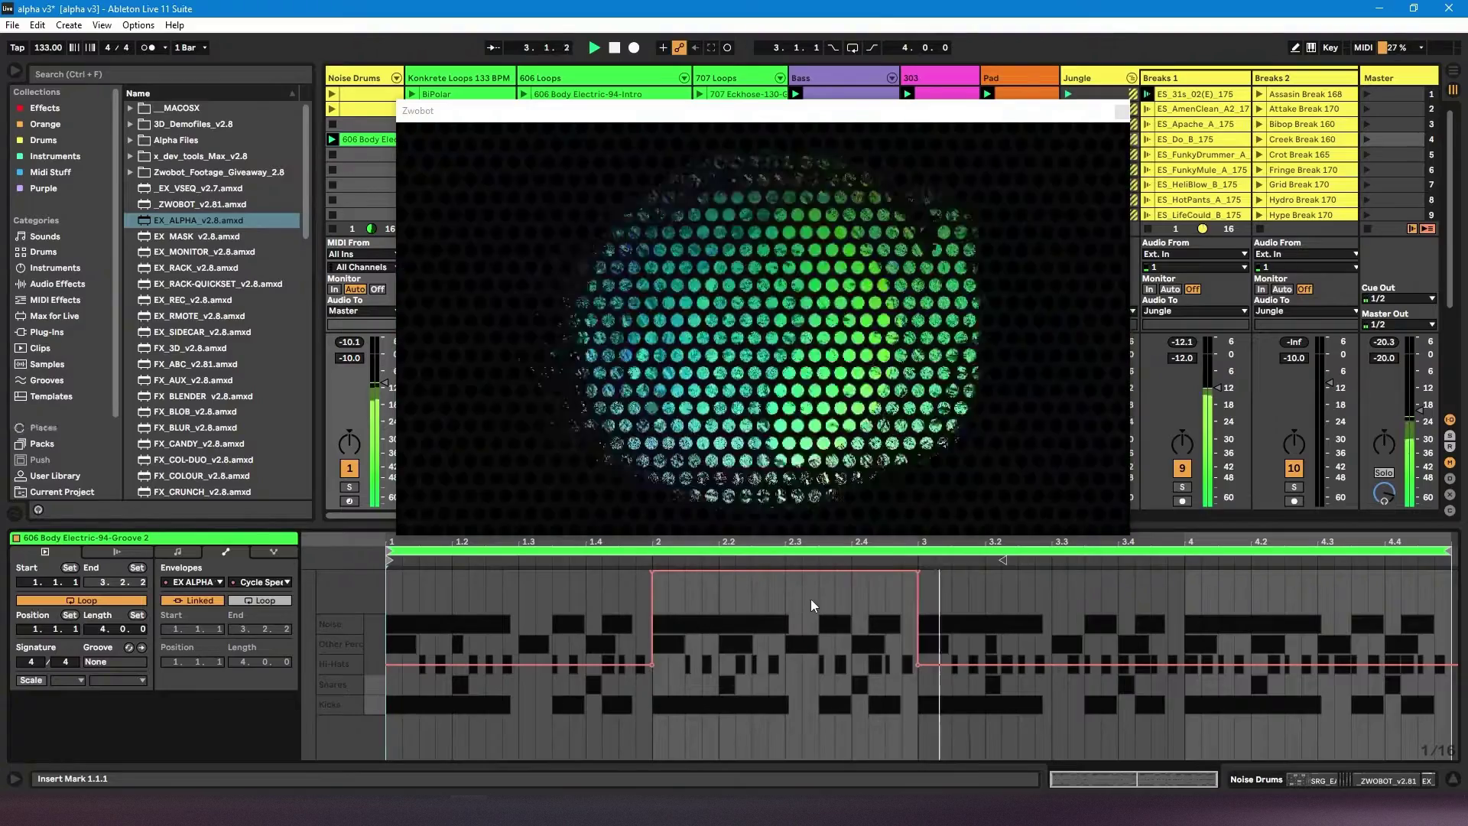
Stop playback, raise the Cycle Speed envelope to 1.00 from bar 4 onward, and return to Device view
key("space")
key("space")
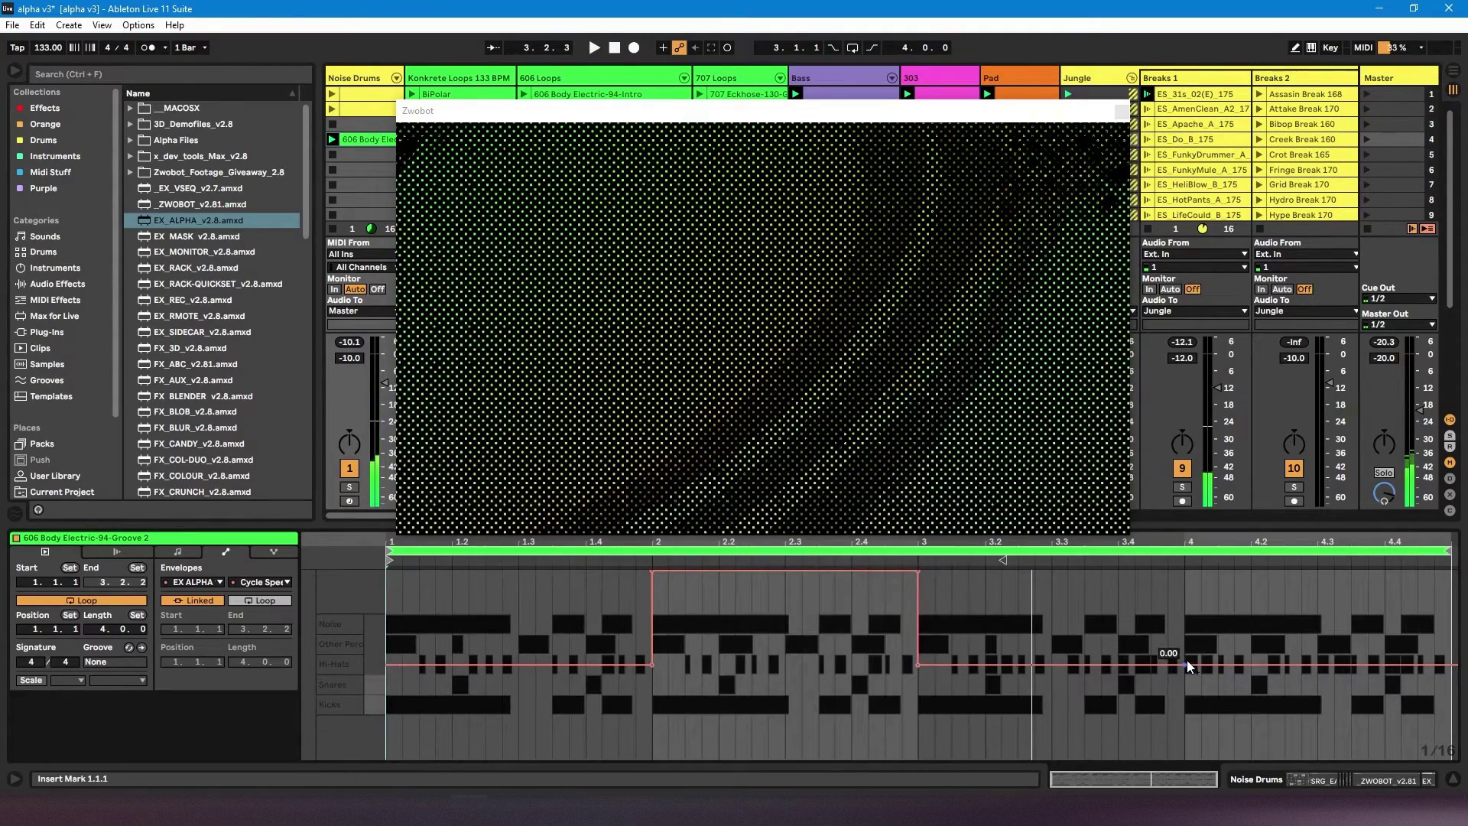
left_click_drag(1184, 662, 1185, 571)
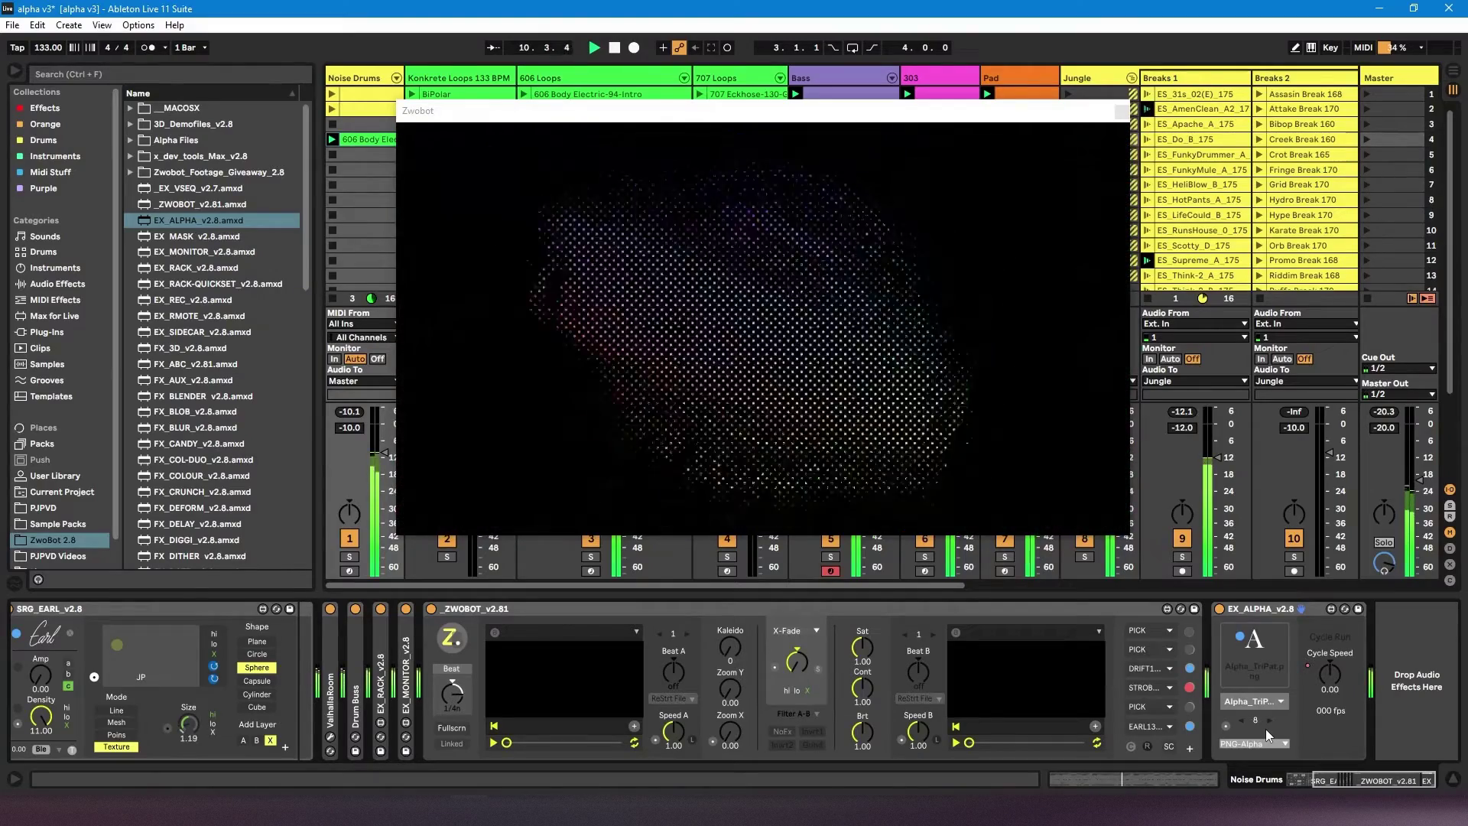
key("shift+Tab")
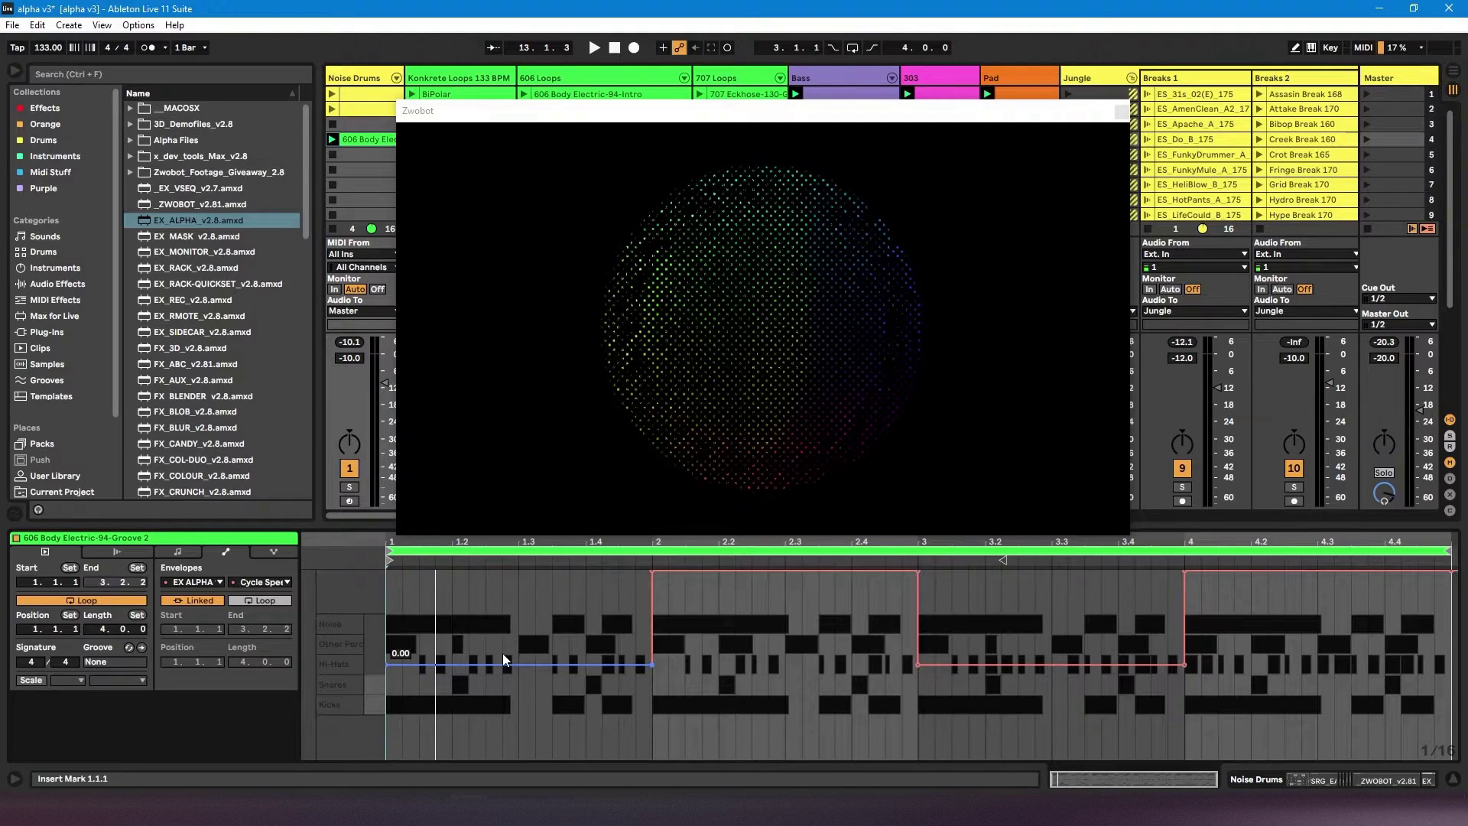
key("shift+Tab")
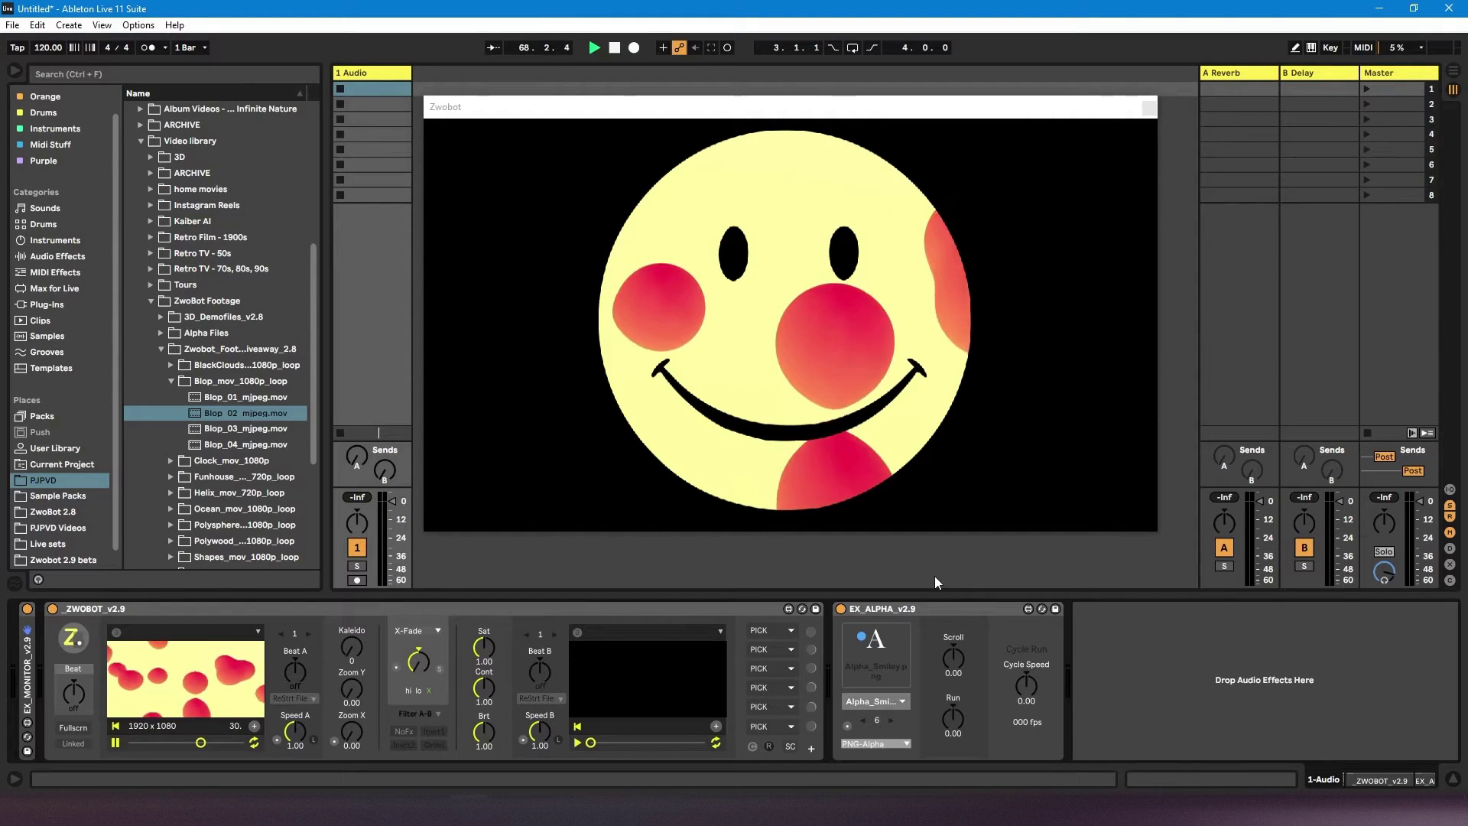
Show the Zwobot 2.9 beta folder's device files in the browser via the Places sidebar
left_click(57, 559)
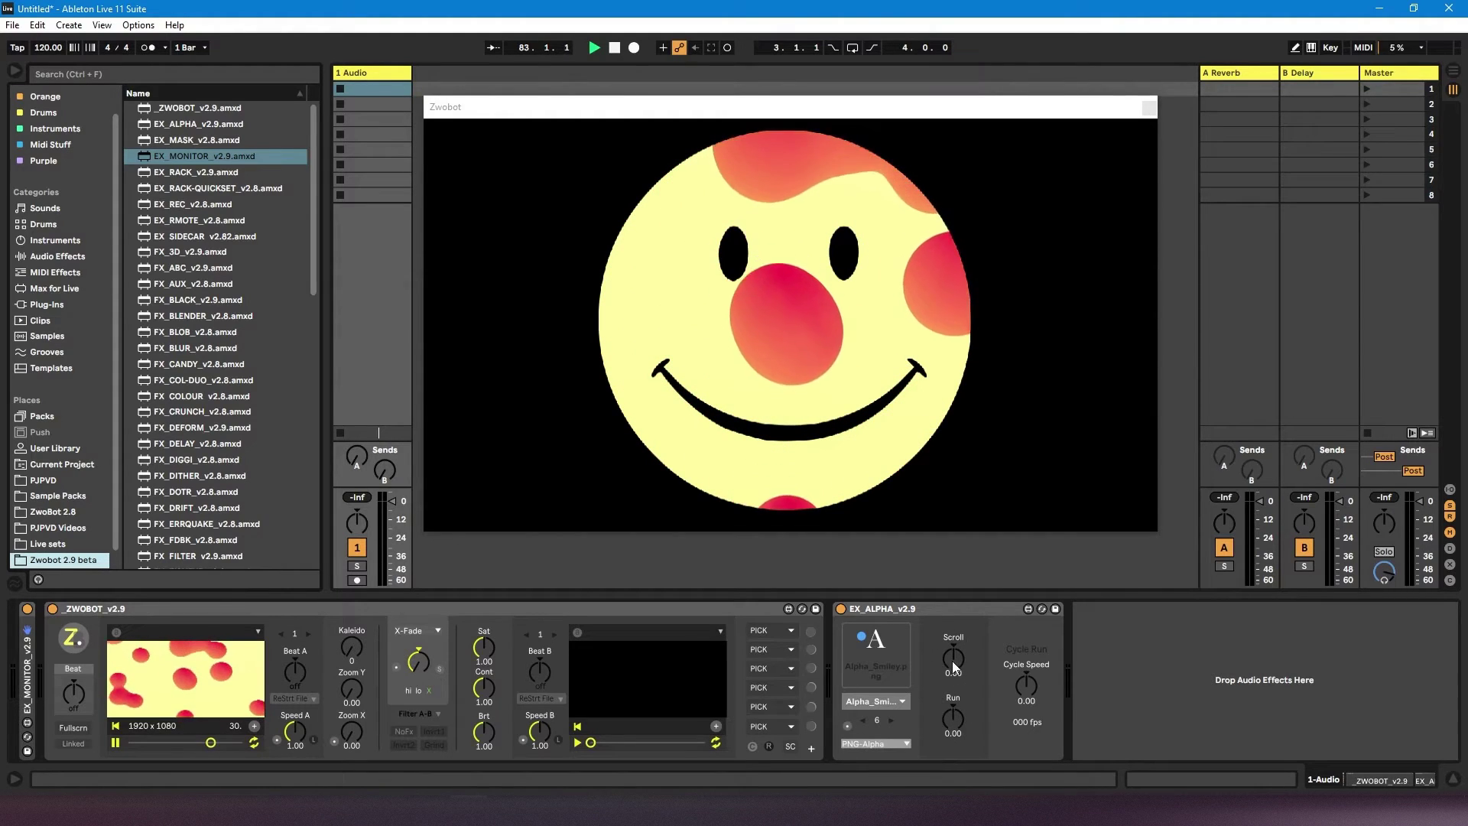
left_click_drag(954, 656, 943, 649)
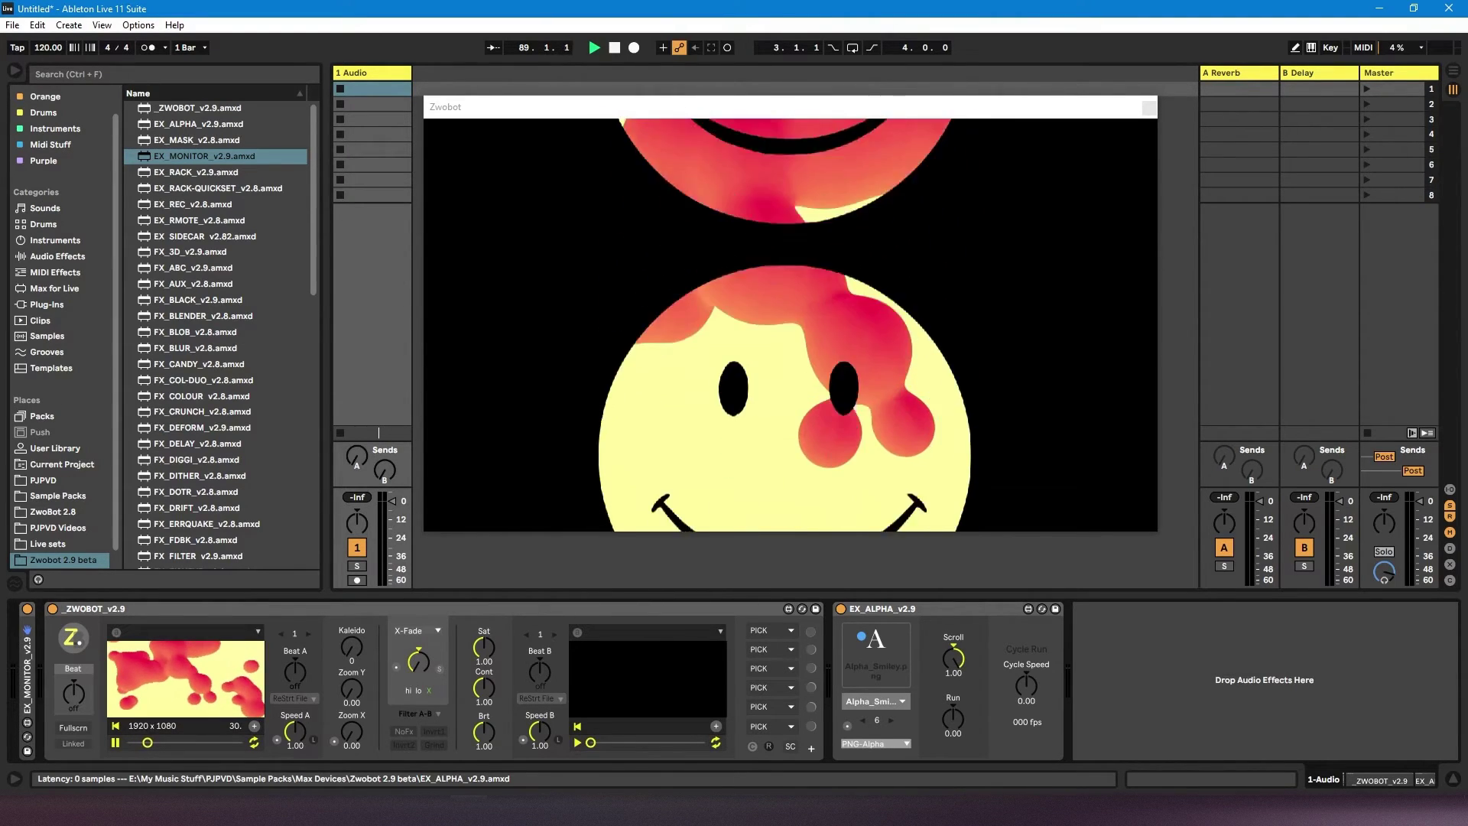
mouse_move(960, 677)
left_mouse_down()
mouse_move(960, 734)
mouse_move(961, 705)
left_mouse_up()
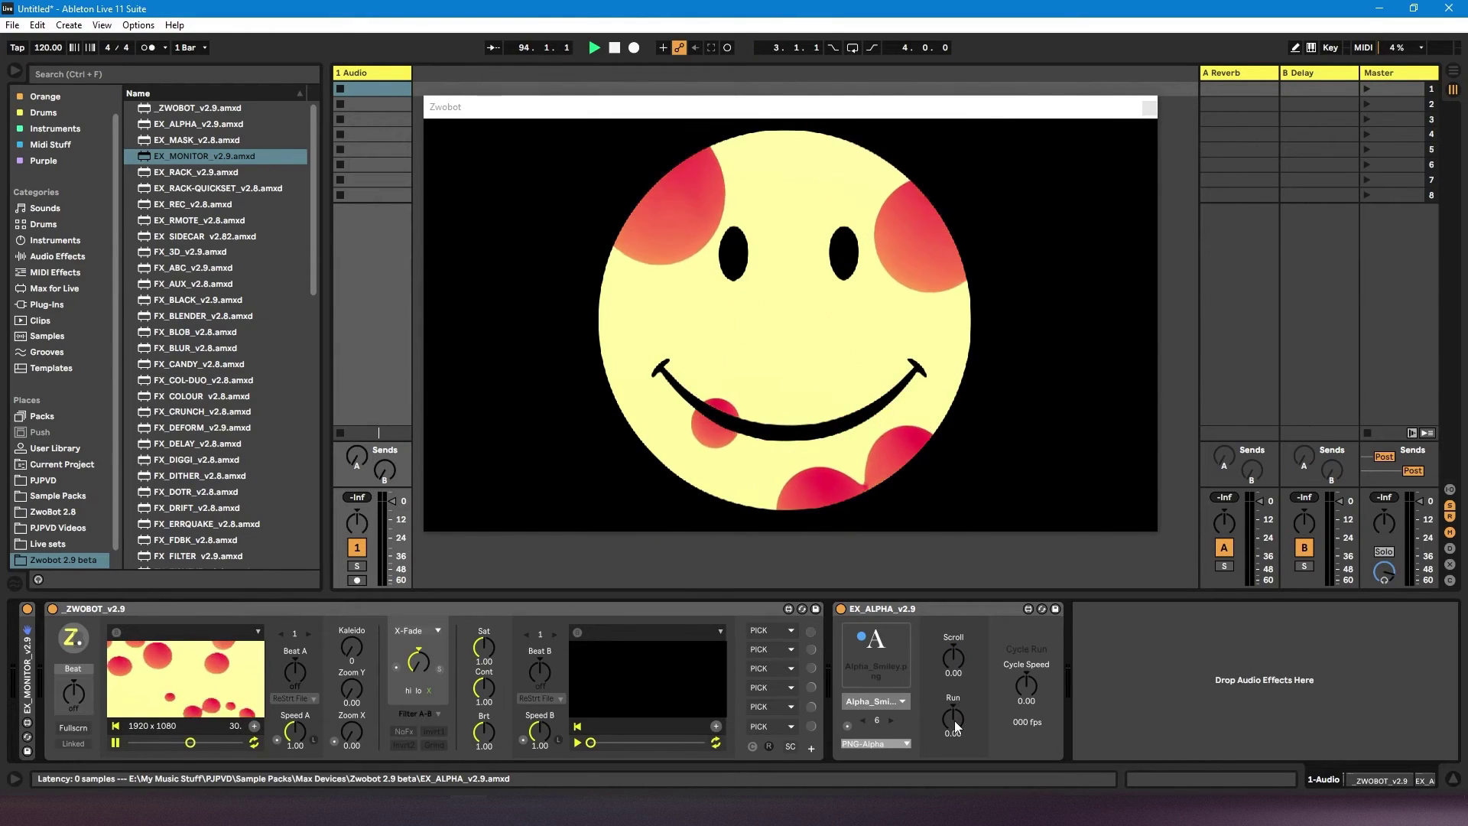
mouse_move(952, 722)
left_mouse_down()
mouse_move(952, 707)
mouse_move(952, 749)
left_mouse_up()
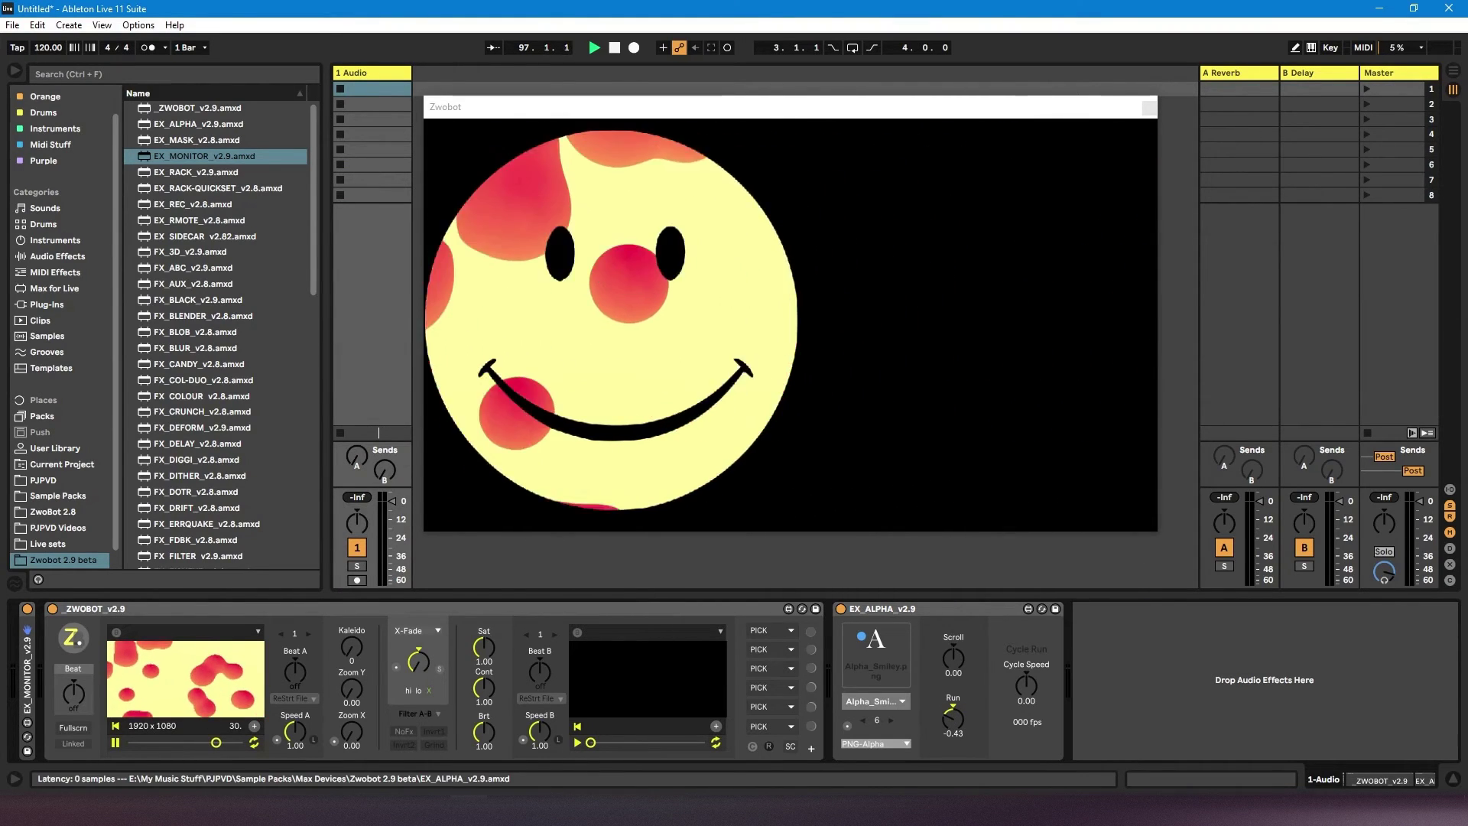